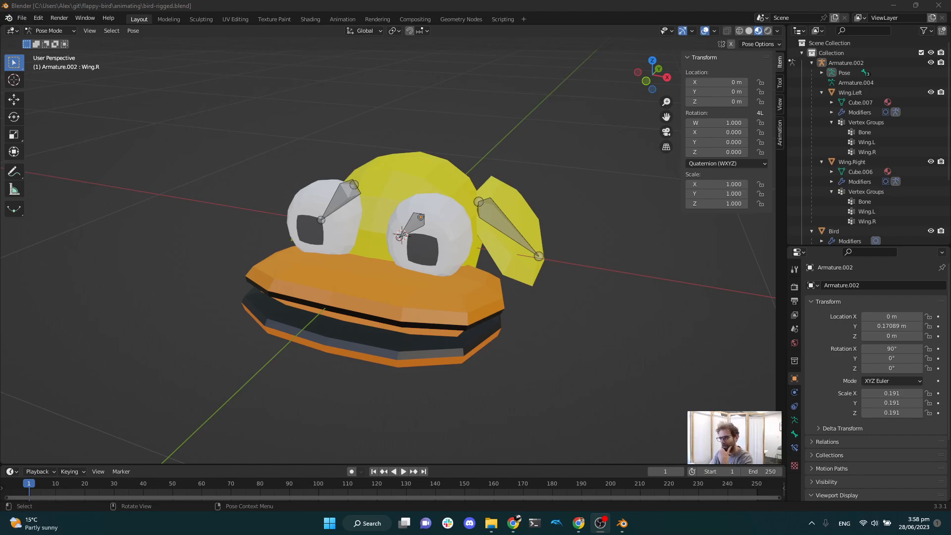
Switch to the Animation workspace and set the smaller viewport's shading to Material Preview.
click(338, 20)
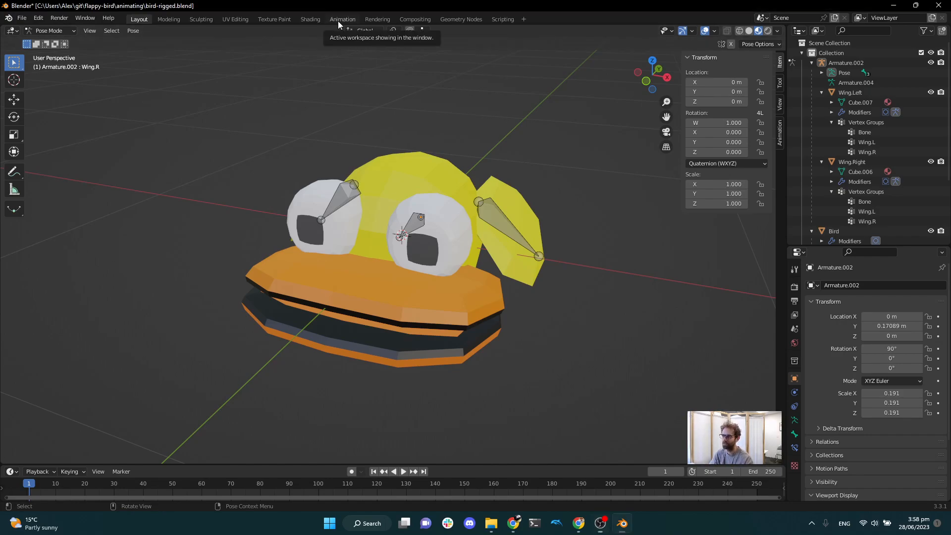
scroll(194, 173, up, 6)
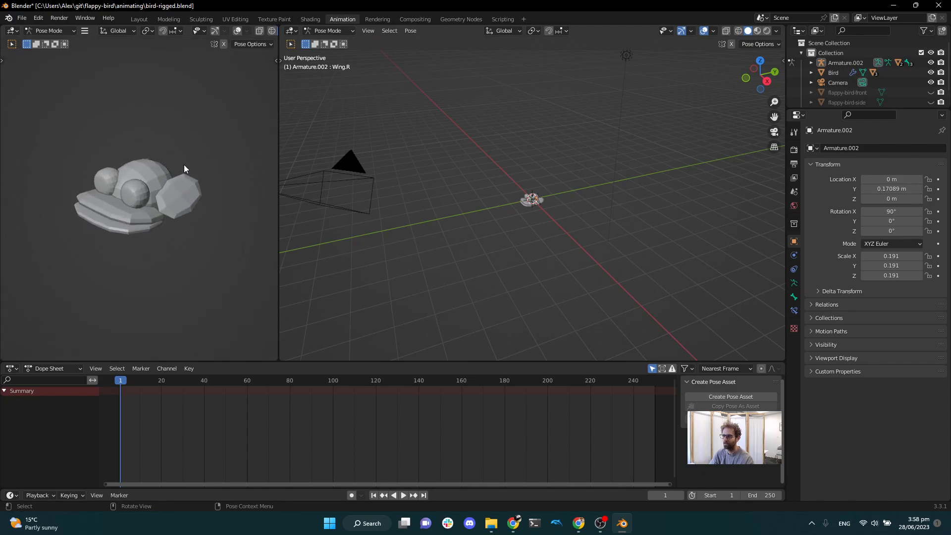
key(z)
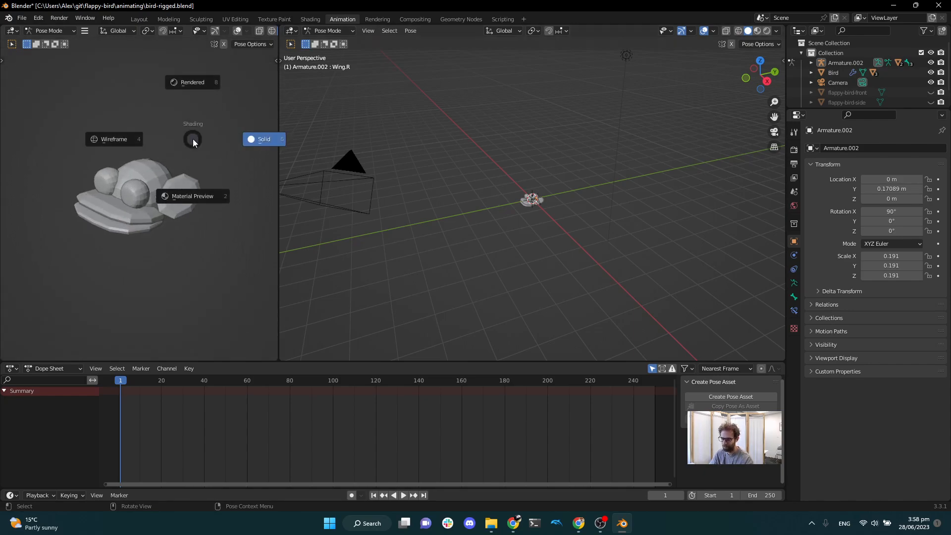
key(z)
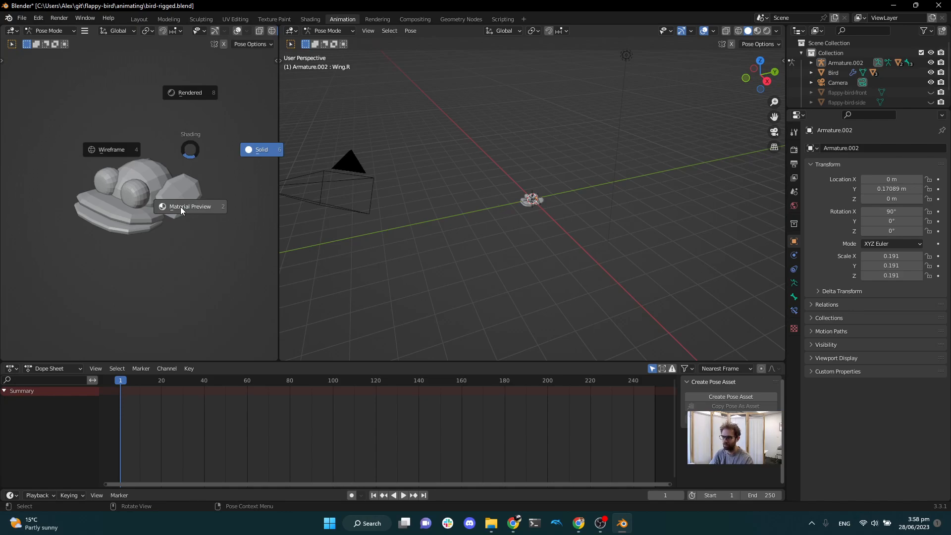
click(180, 207)
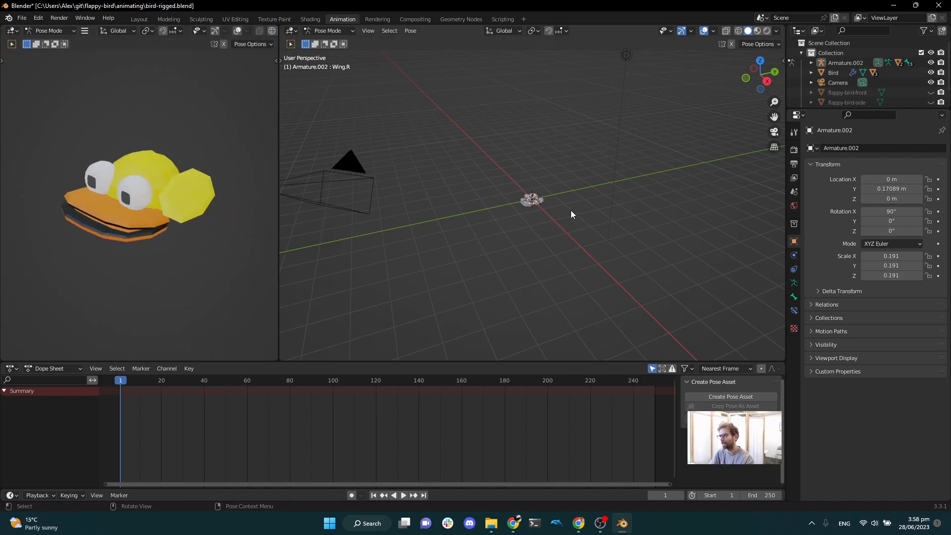
Change the Dope Sheet to the Action Editor and create a new action named "flying".
scroll(543, 212, up, 5)
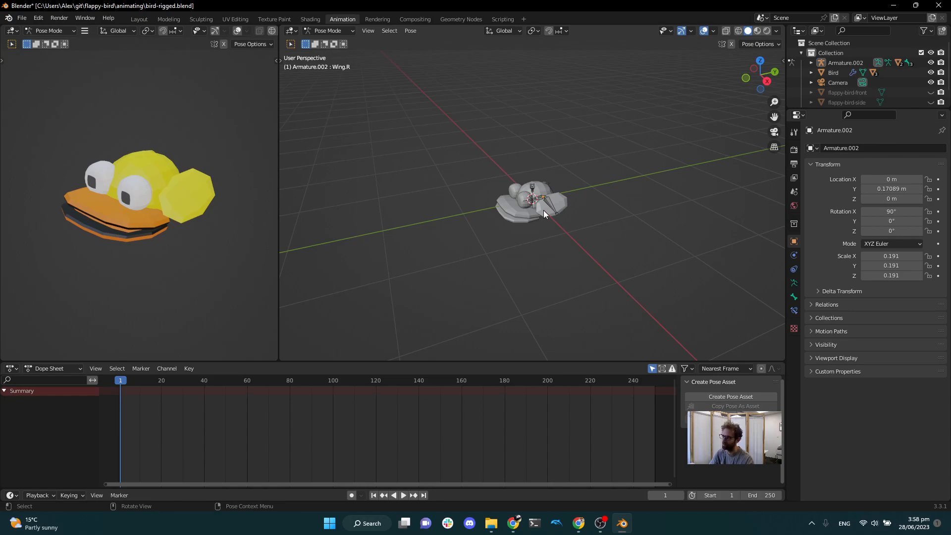
key(KP_1)
scroll(580, 183, up, 4)
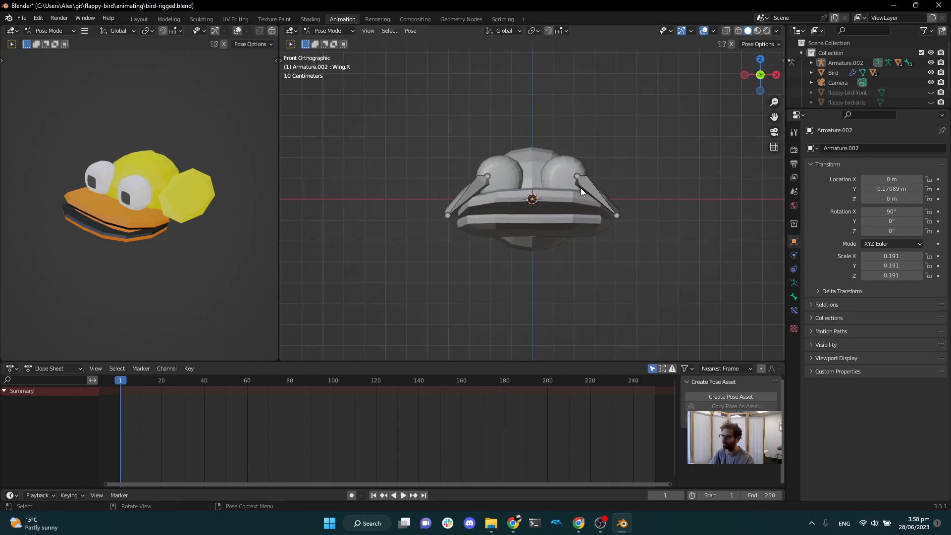
click(68, 368)
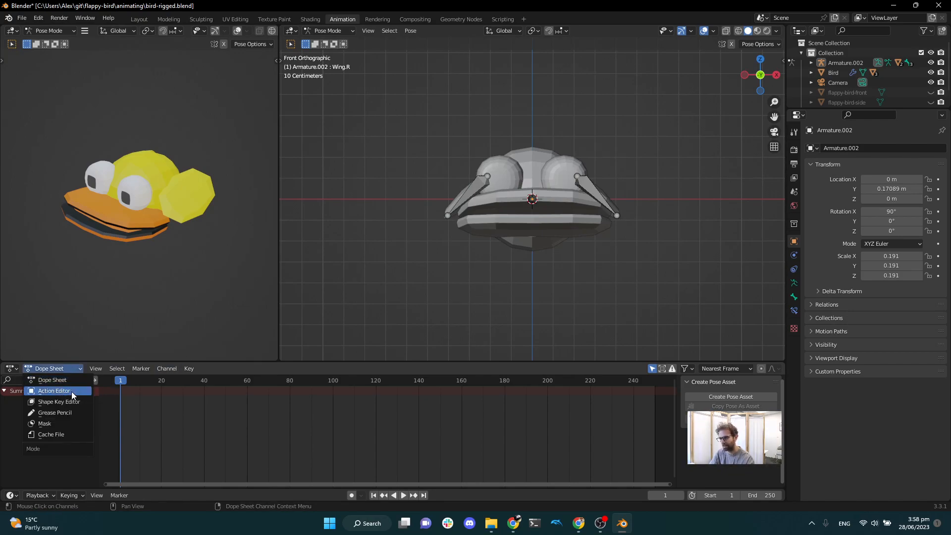
click(71, 391)
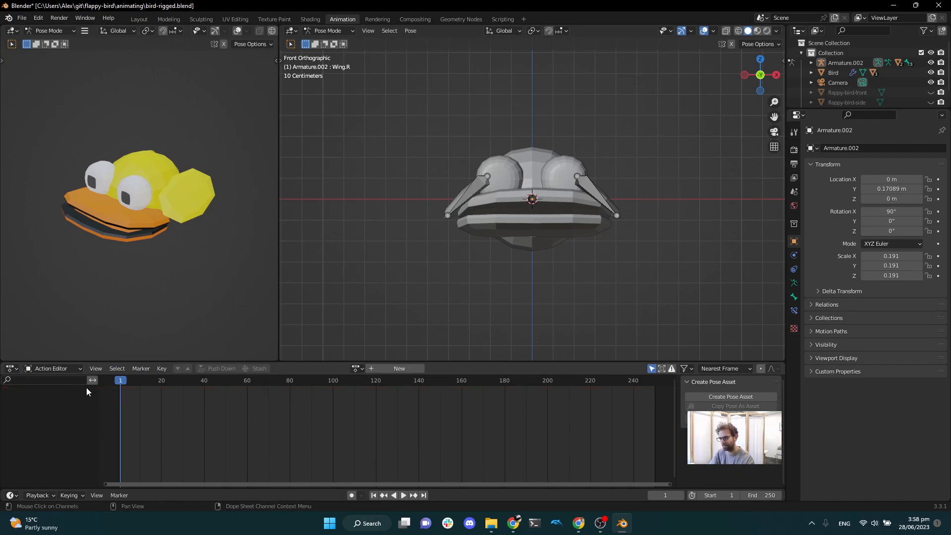
click(399, 368)
click(388, 369)
text(flying)
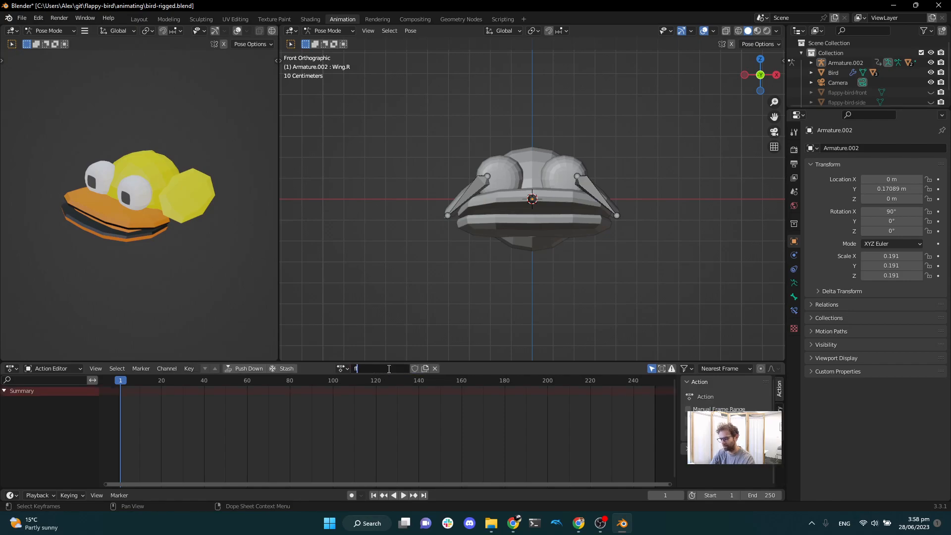
key(Return)
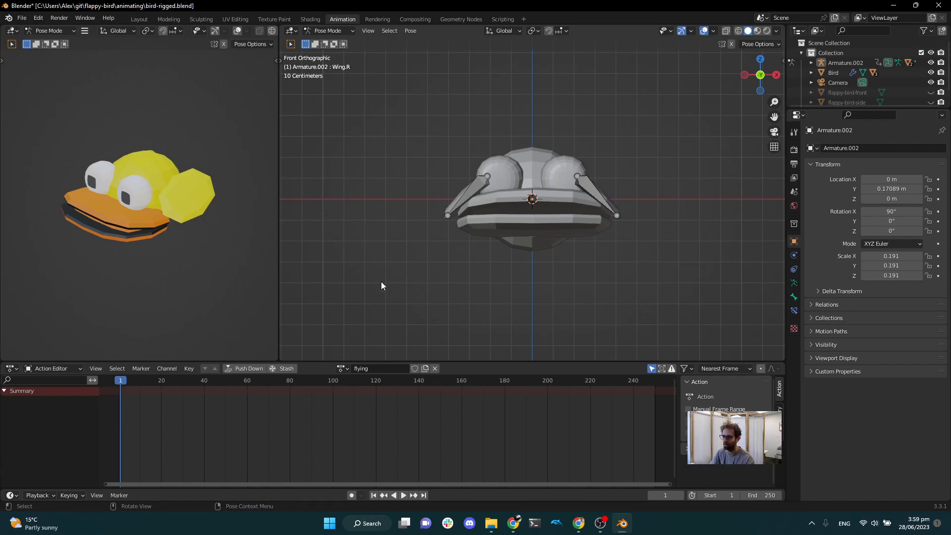
In front view, rotate the Wing.L bone steeply upward and paste its pose mirrored onto the Wing.R bone.
click(594, 192)
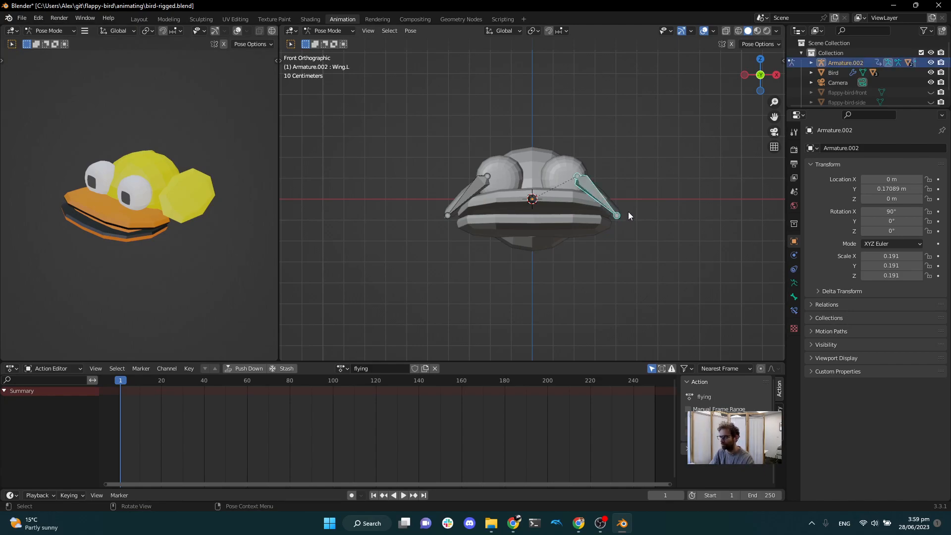
key(r)
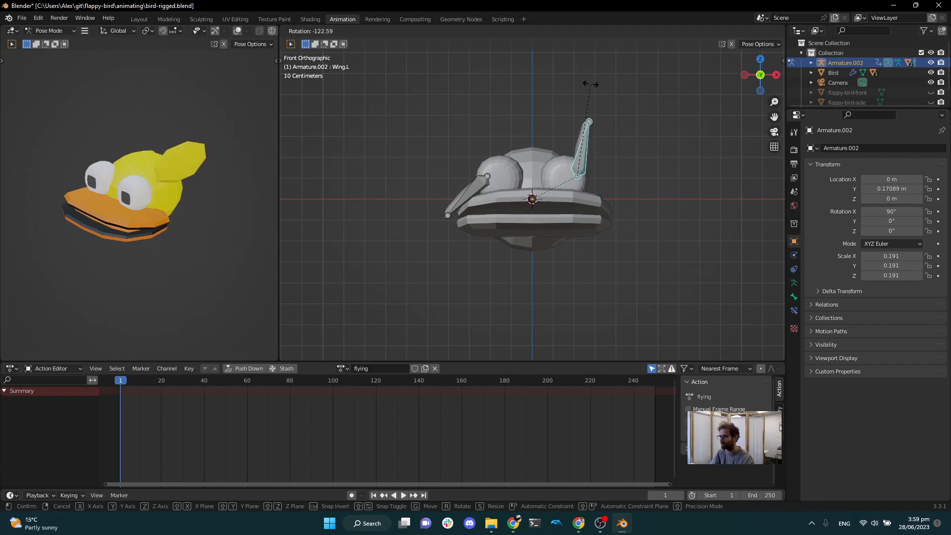
click(602, 84)
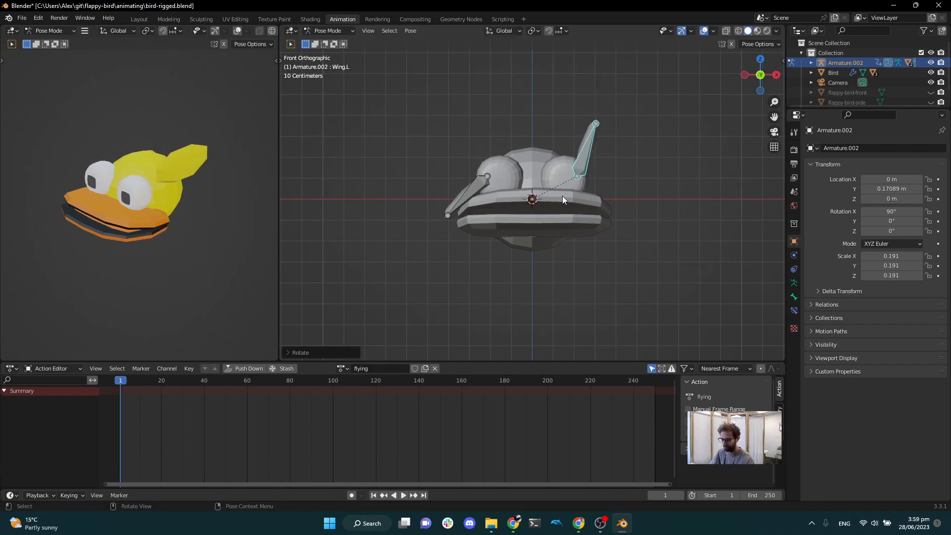
key(ctrl+c)
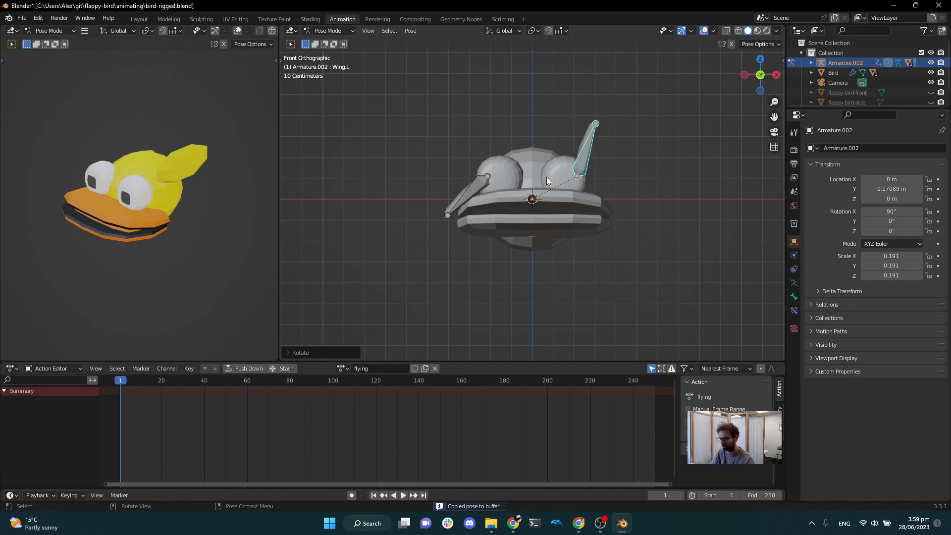
click(481, 185)
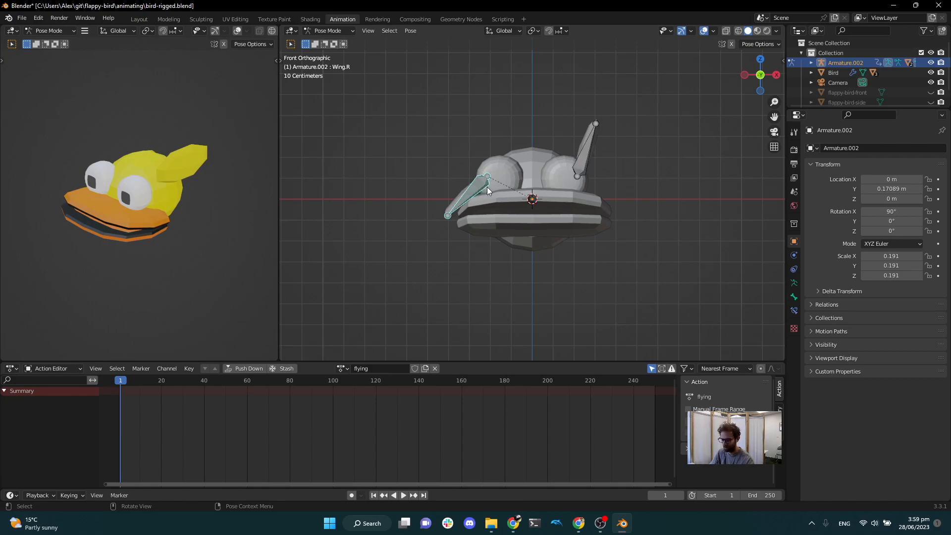
key(ctrl+shift+v)
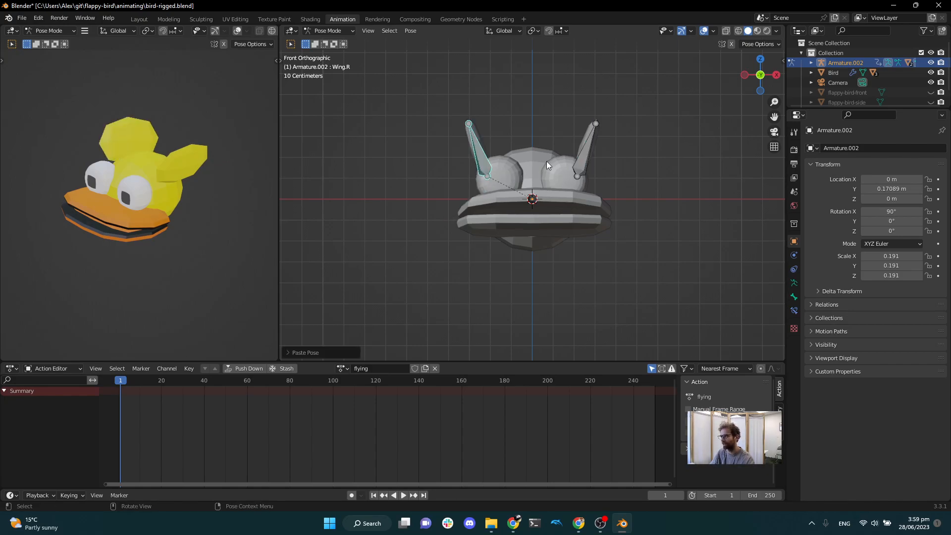
Enlarge the Outliner, expand Armature.002's pose hierarchy to show the wing bone names, and select Wing.L.
click(811, 62)
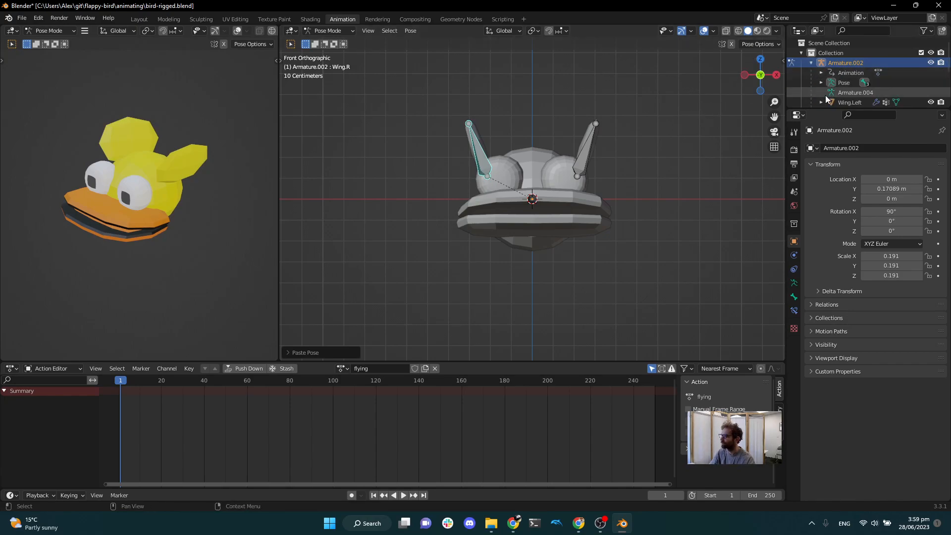
drag(827, 109, 827, 187)
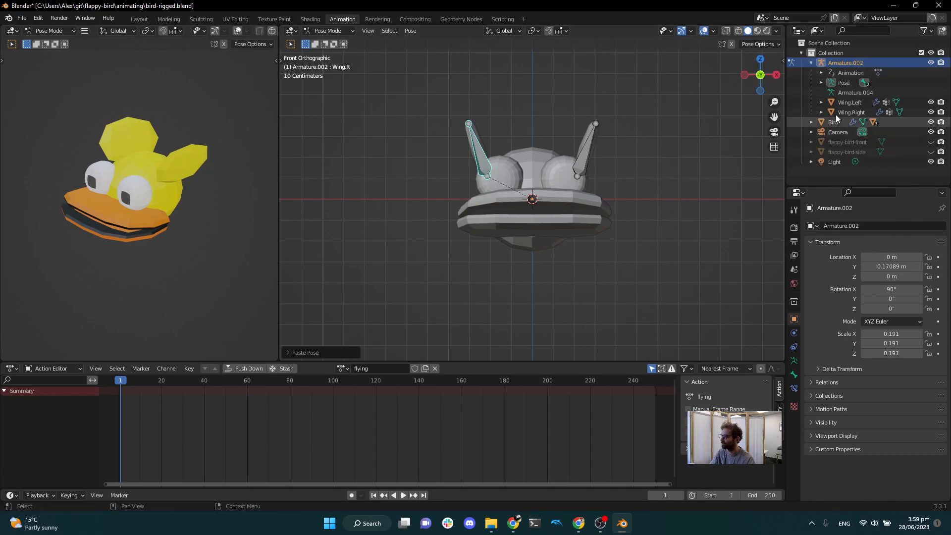
click(821, 83)
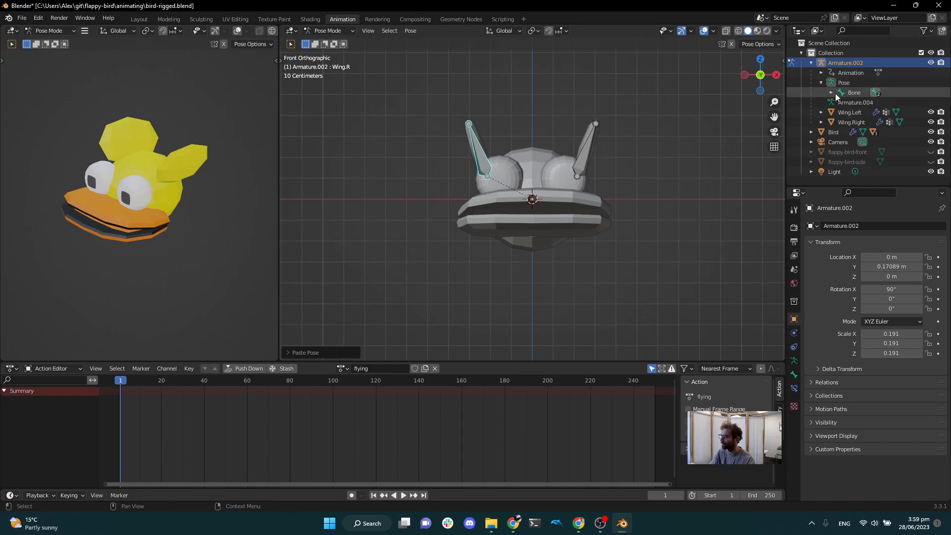
click(832, 92)
click(867, 103)
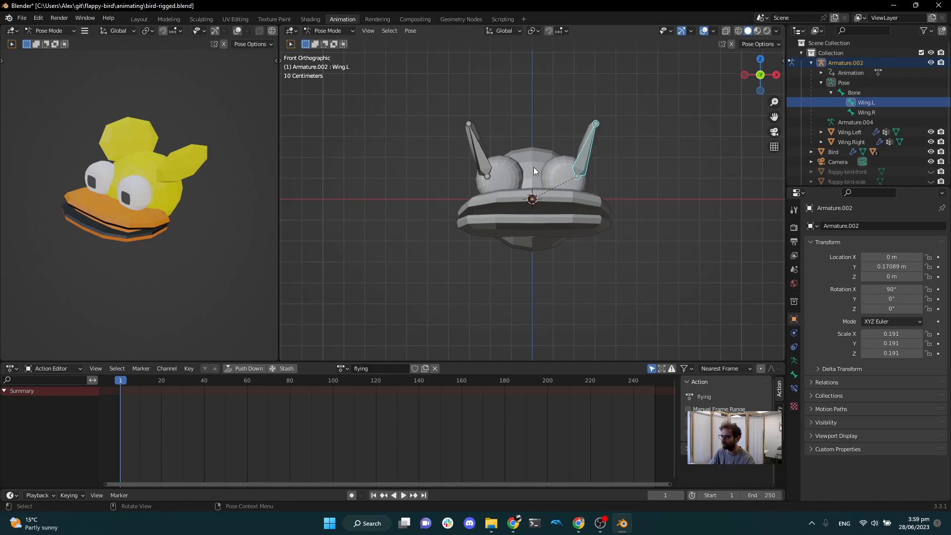
Select all the armature's bones and insert a Rotation keyframe for the raised-wing pose at frame 1.
key(a)
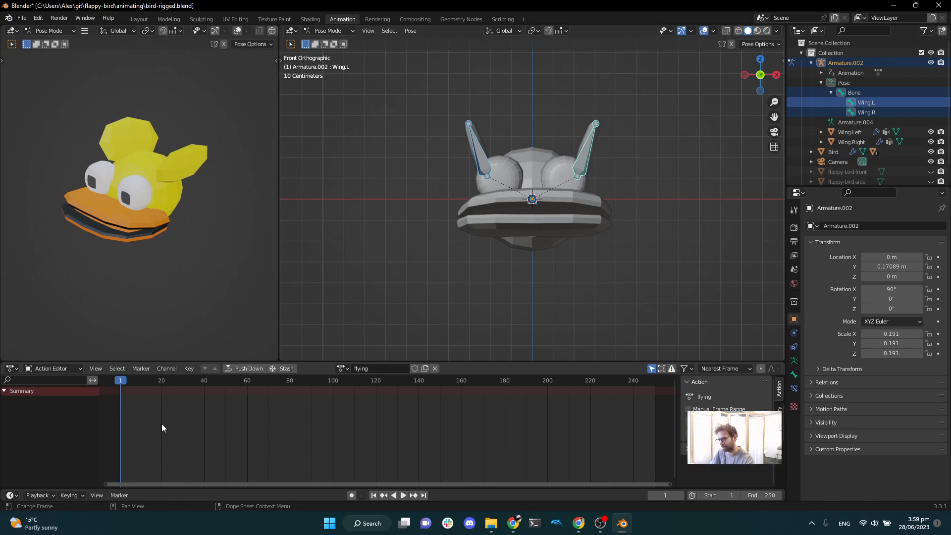
key(i)
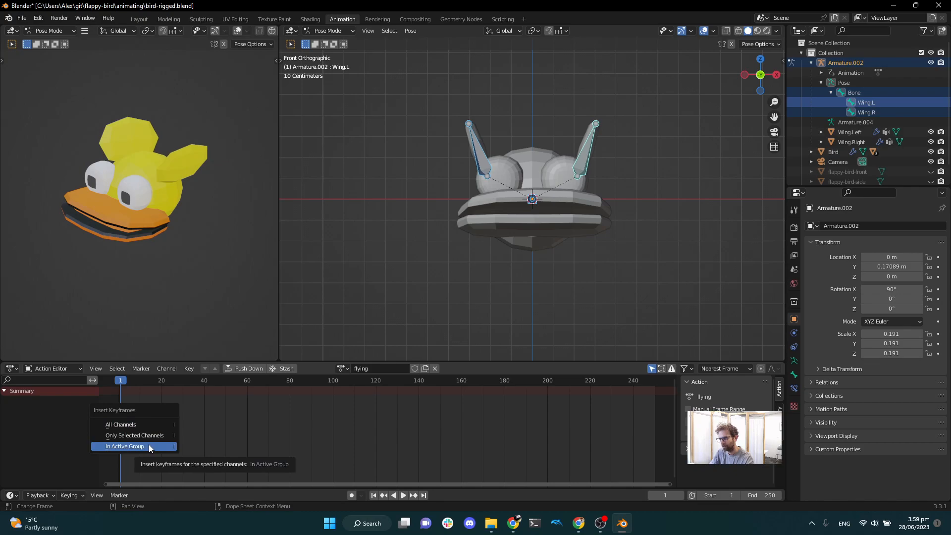
click(149, 446)
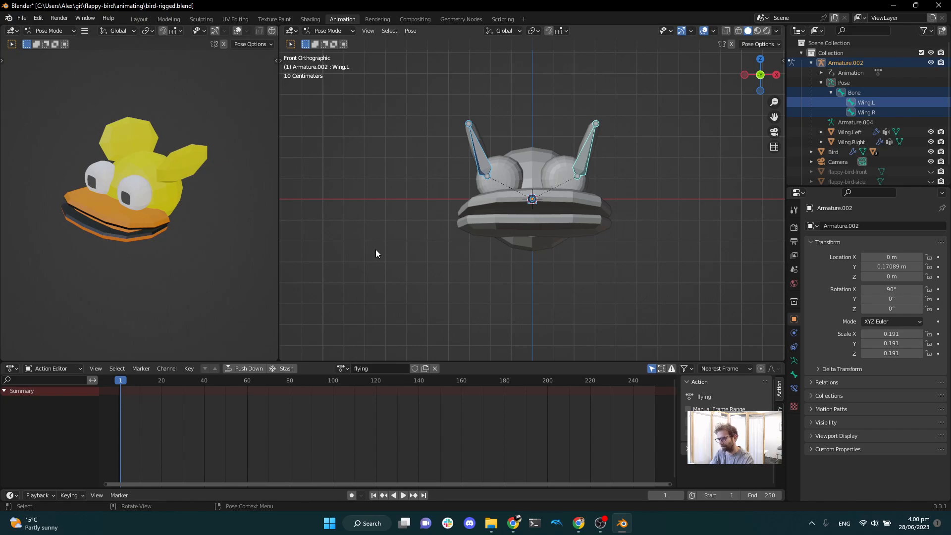
key(i)
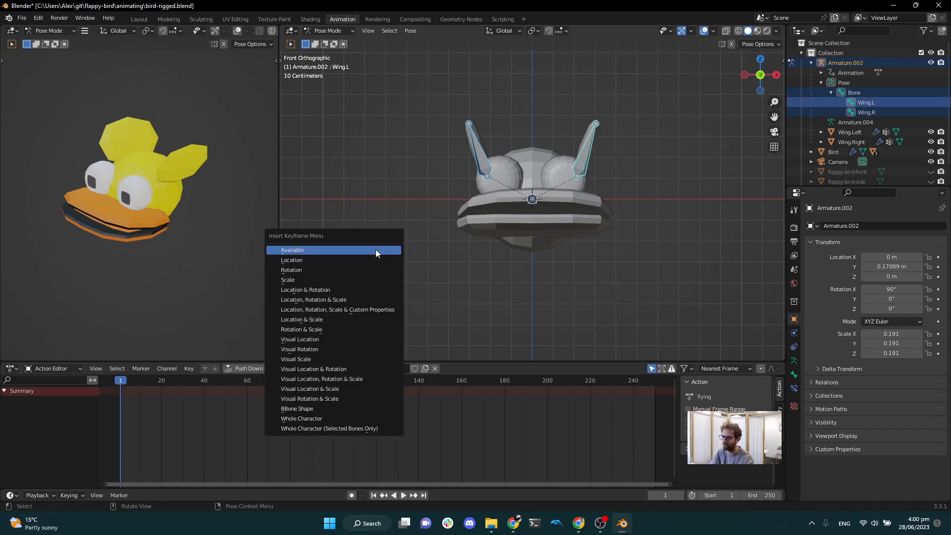
click(345, 270)
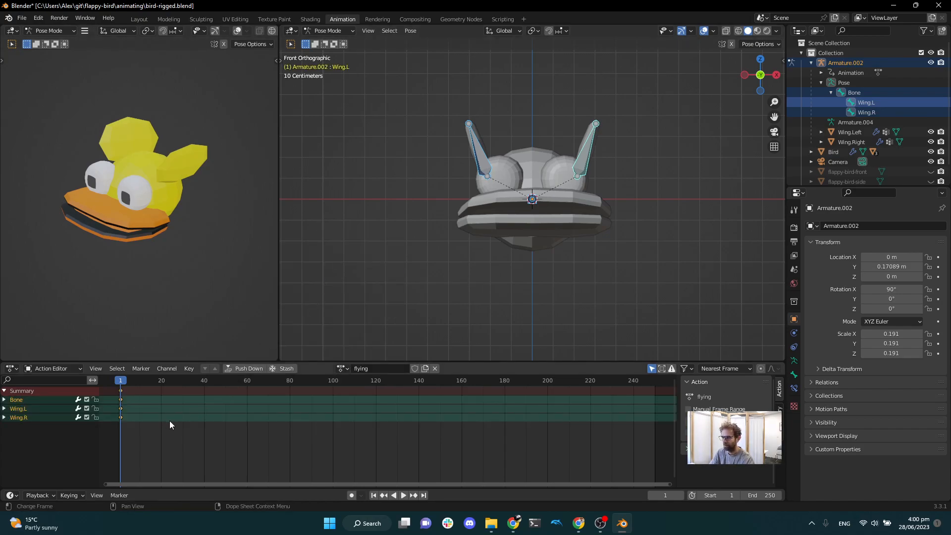
At frame 7, rotate the Wing.L bone down until nearly vertical and paste its pose mirrored onto the Wing.R bone.
key(space)
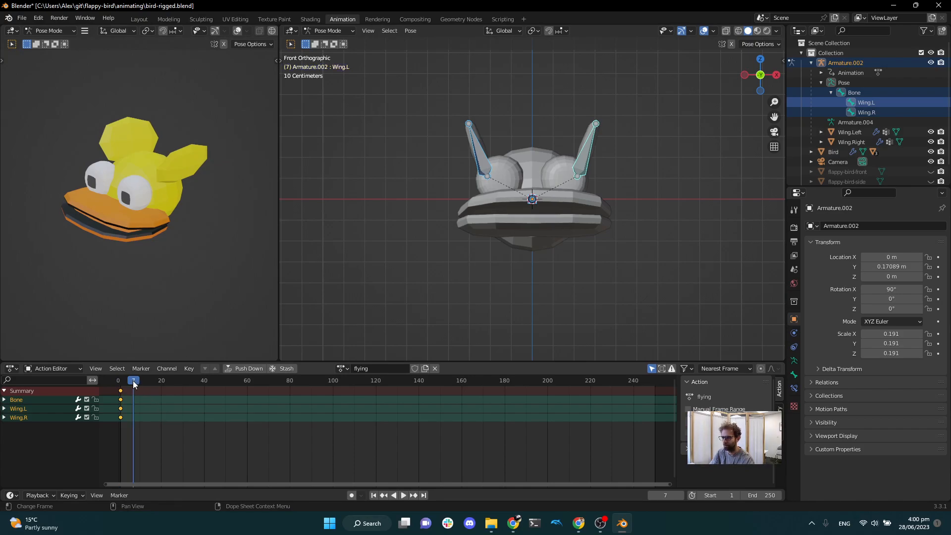
drag(134, 380, 133, 379)
key(space)
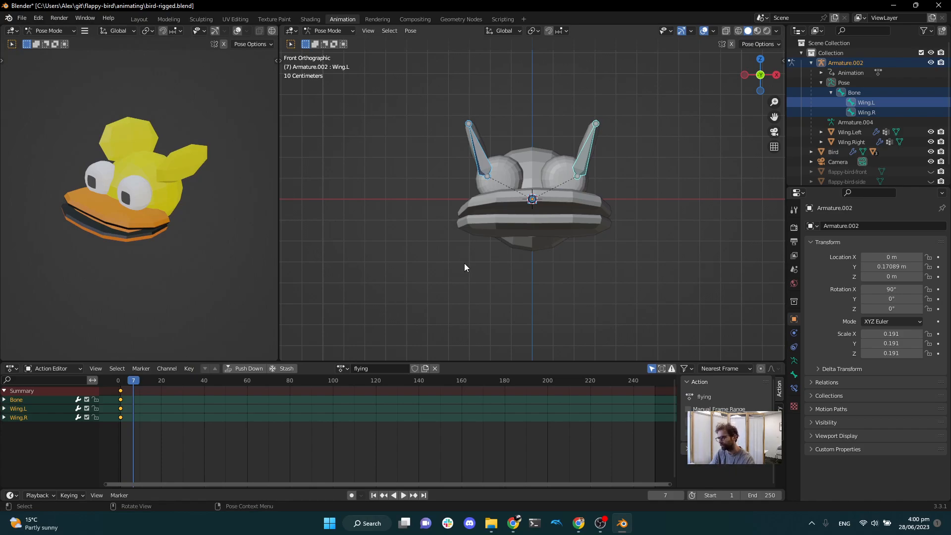
click(647, 153)
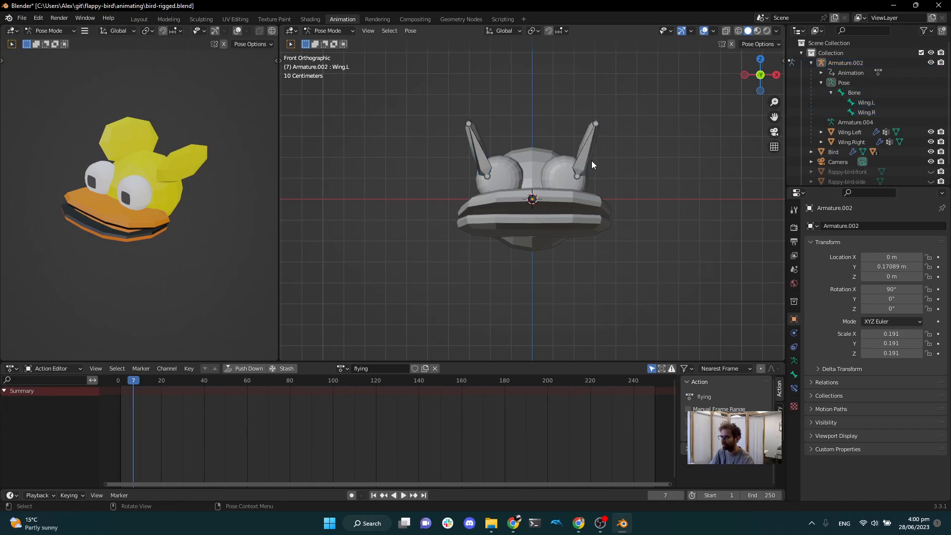
click(584, 159)
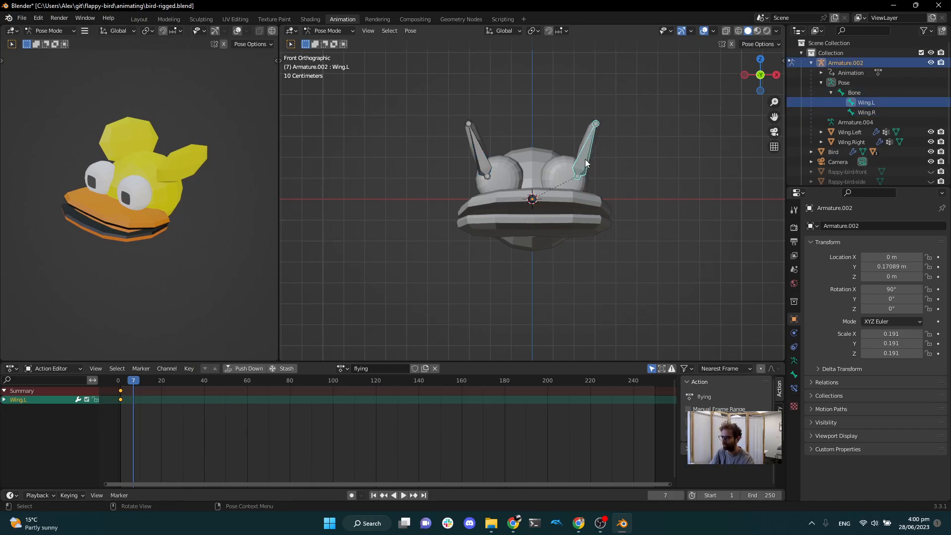
key(r)
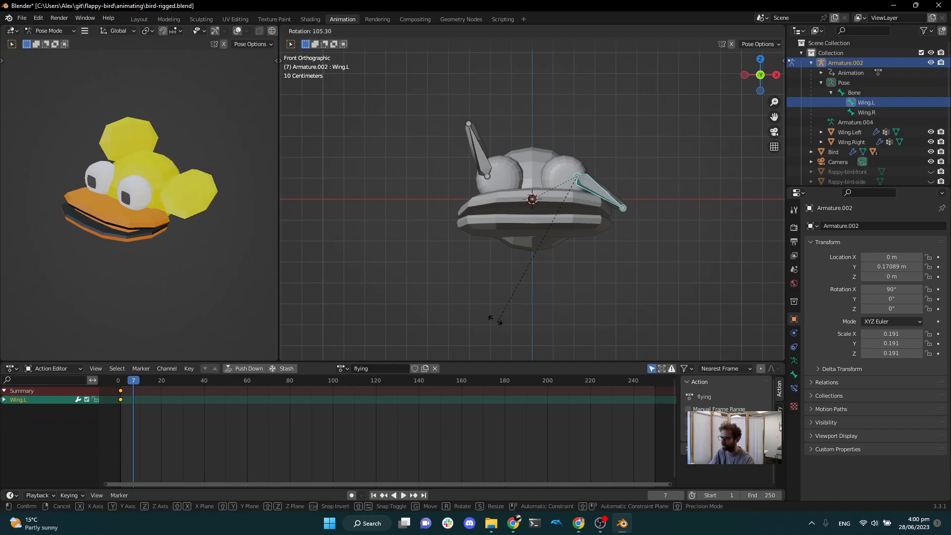
click(454, 208)
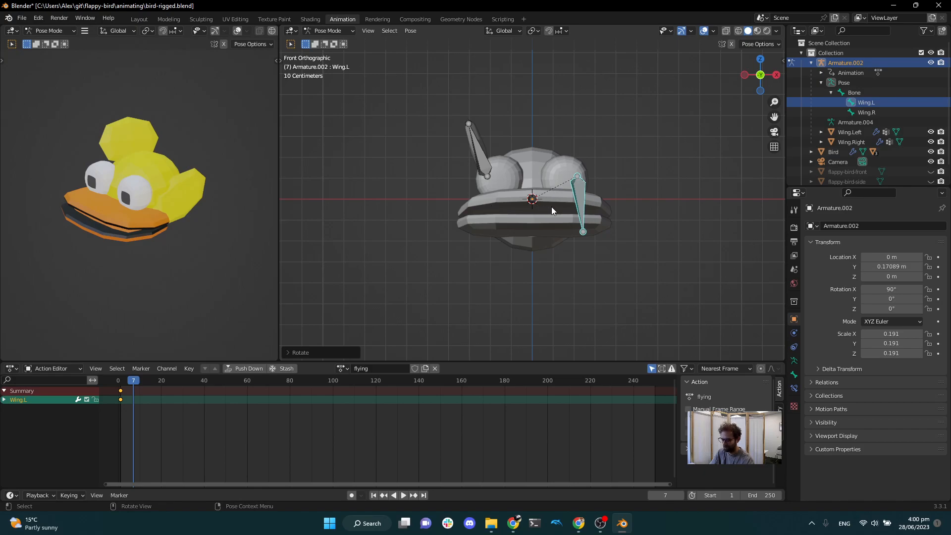
key(ctrl+c)
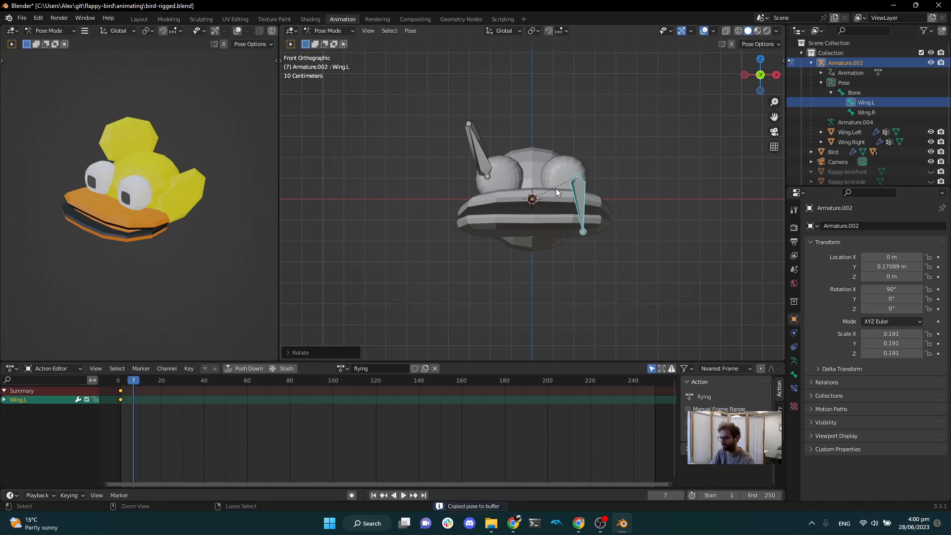
click(485, 163)
key(ctrl+shift+v)
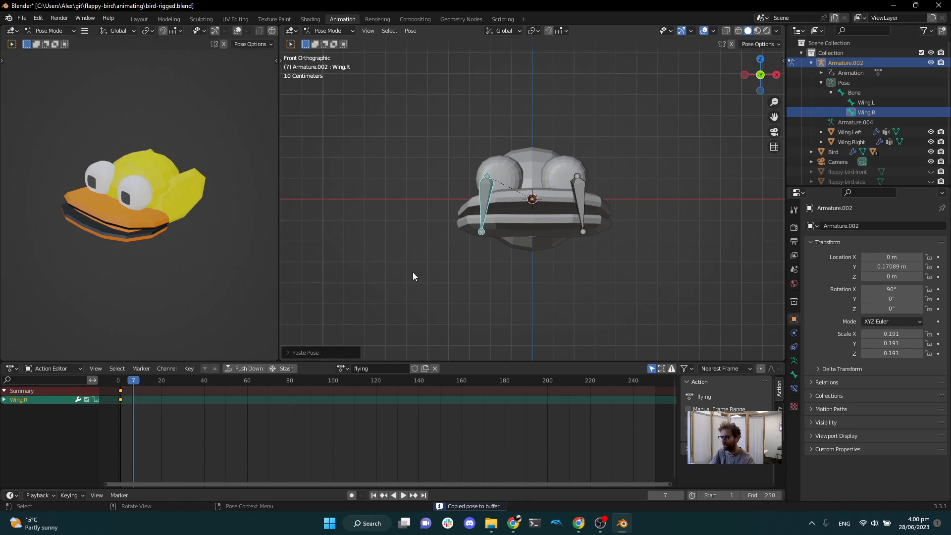
Select all the armature's bones and insert a Rotation keyframe for the lowered-wing pose at frame 7.
key(a)
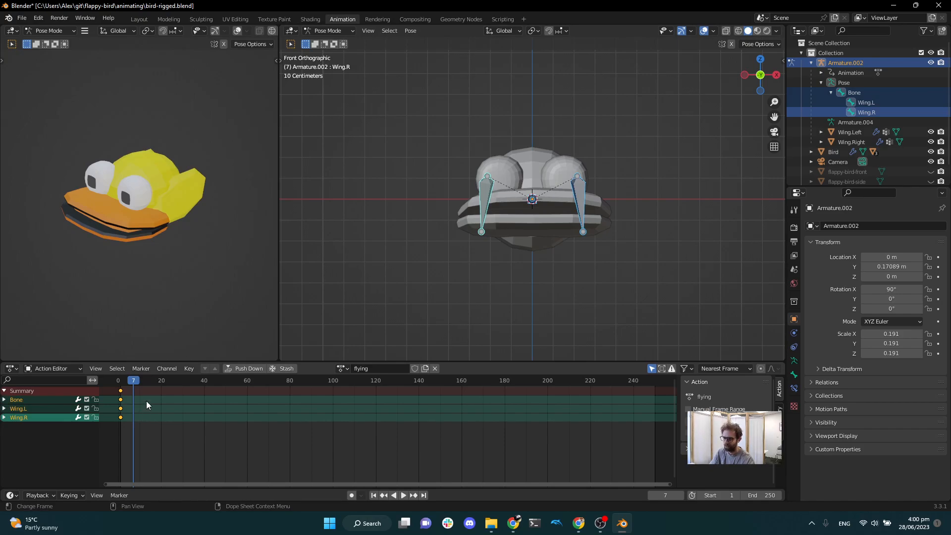
key(i)
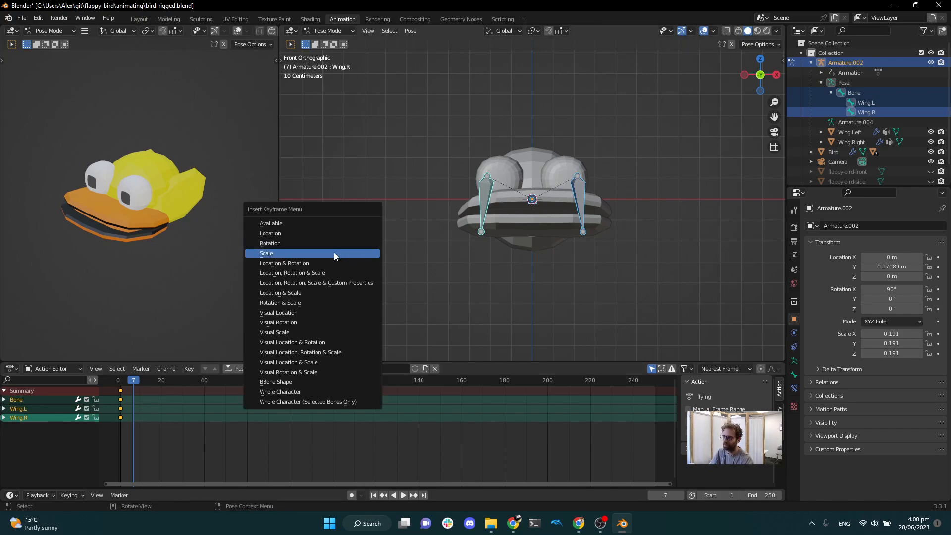
click(332, 244)
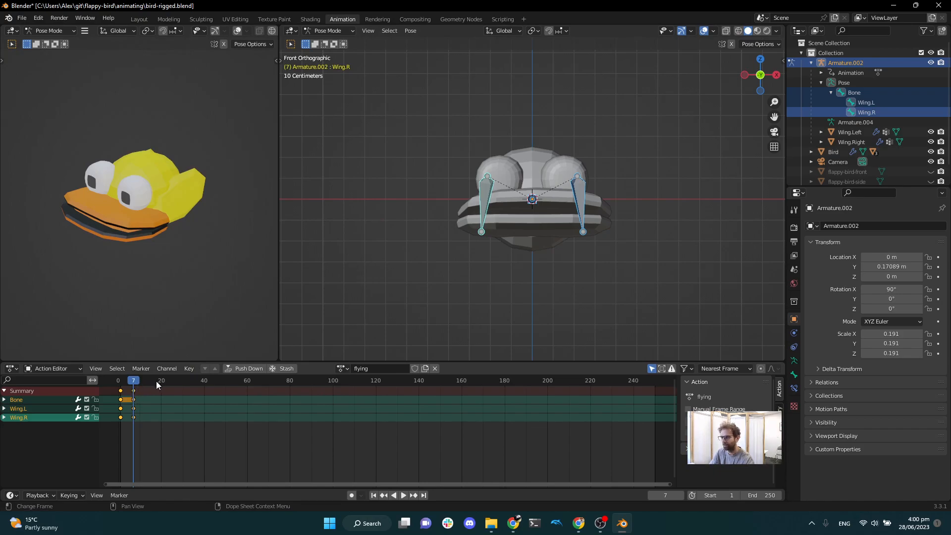
Copy the raised-wing keyframes from frame 1 and paste them at frame 13 to close the flap cycle.
key(space)
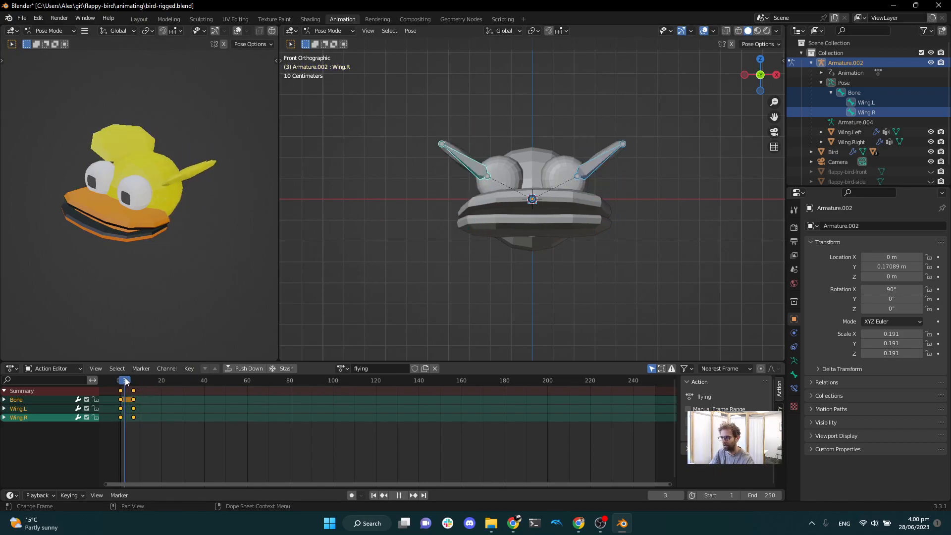
mouse_move(135, 380)
mouse_down()
mouse_move(125, 383)
mouse_move(146, 382)
mouse_up()
key(space)
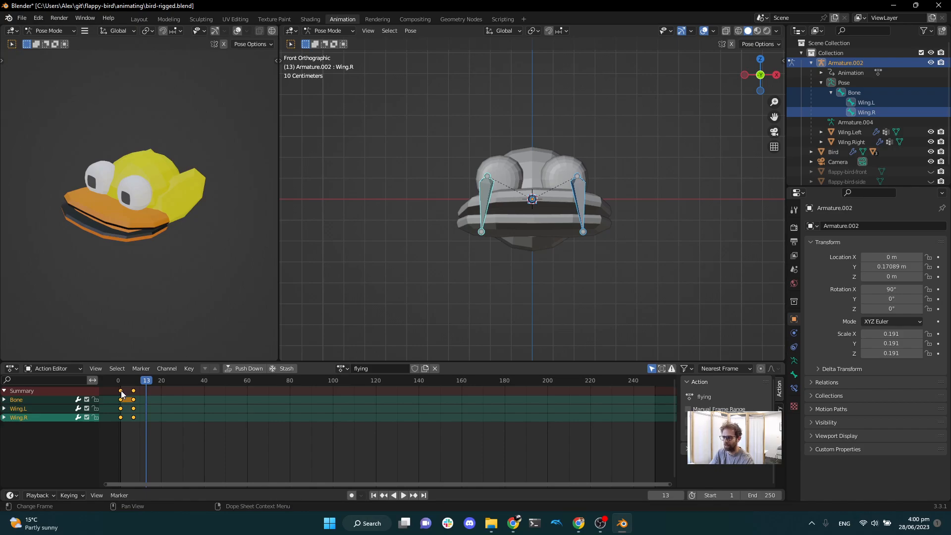
click(120, 392)
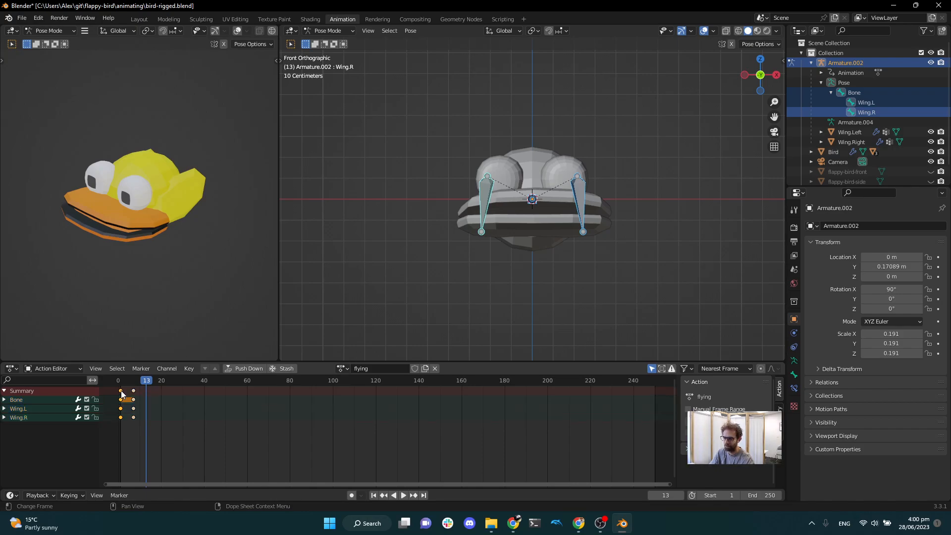
key(ctrl+c)
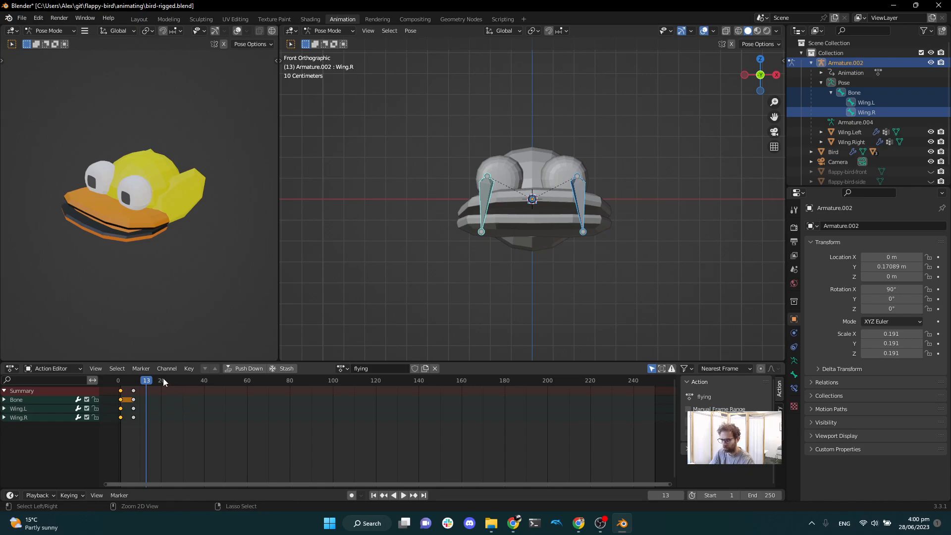
key(ctrl+v)
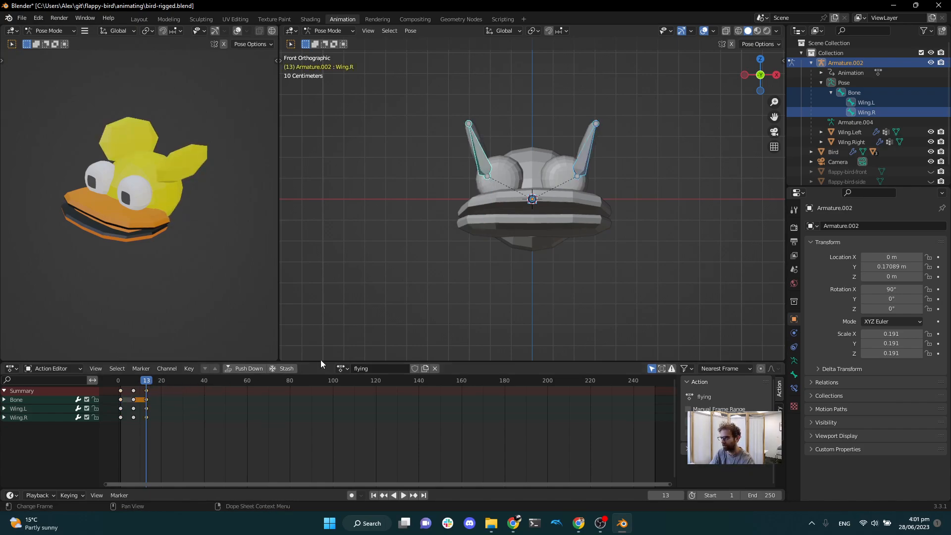
Move the current frame to 1 and set it as the playback start frame.
mouse_move(146, 382)
mouse_down()
mouse_move(121, 381)
mouse_move(143, 382)
mouse_up()
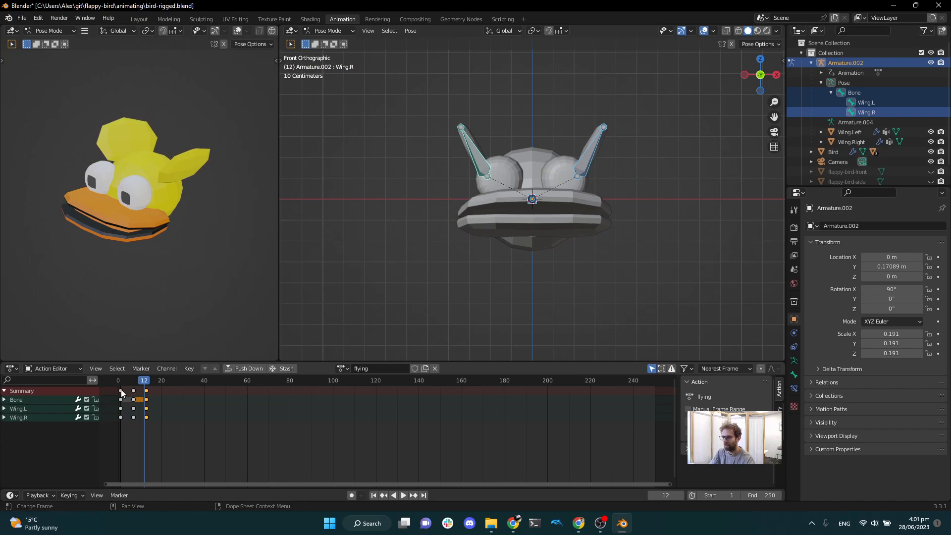
drag(119, 379, 120, 380)
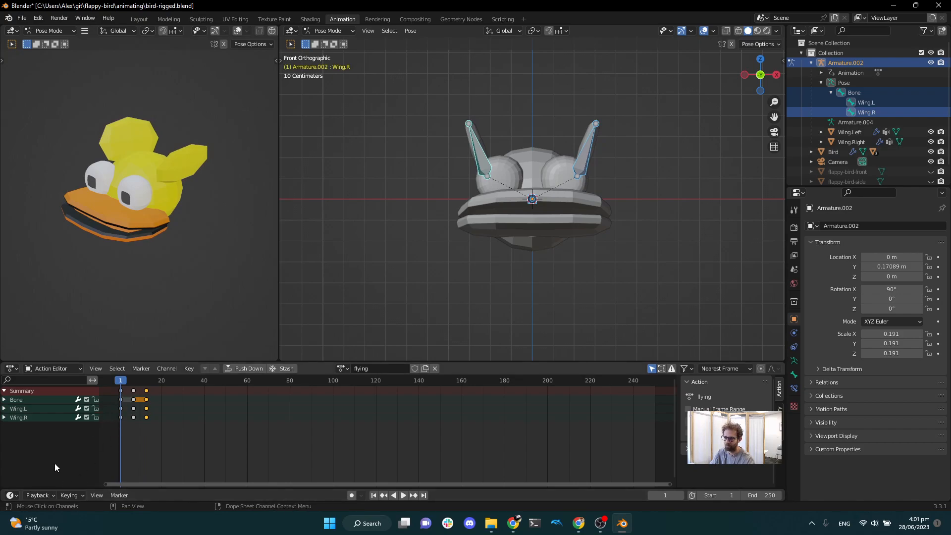
click(37, 495)
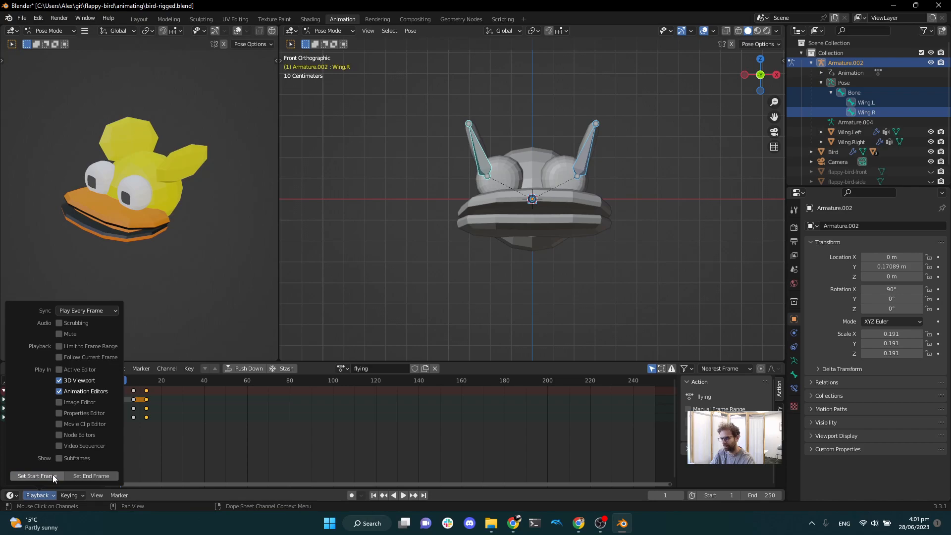
click(53, 475)
Move the current frame to 13 and set it as the playback end frame.
click(147, 382)
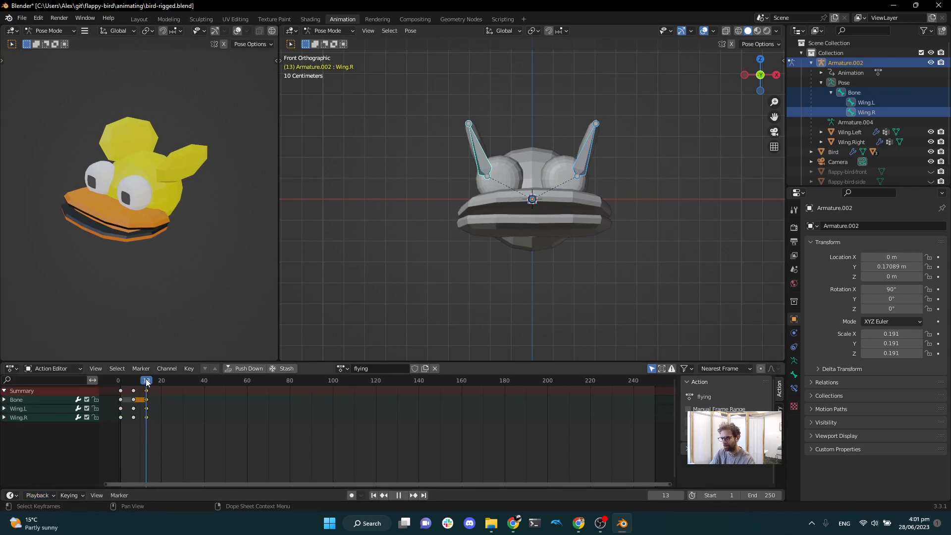
click(51, 495)
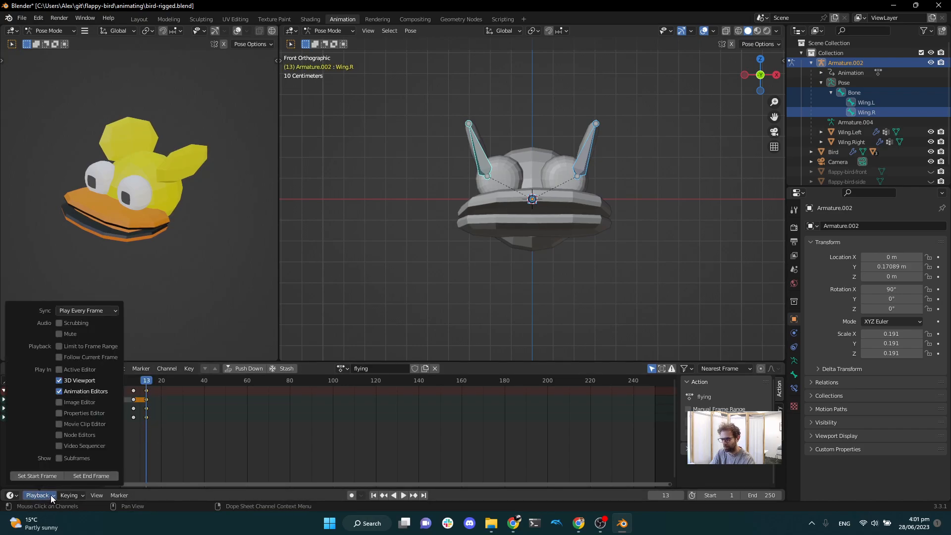
click(52, 495)
click(51, 495)
click(51, 495)
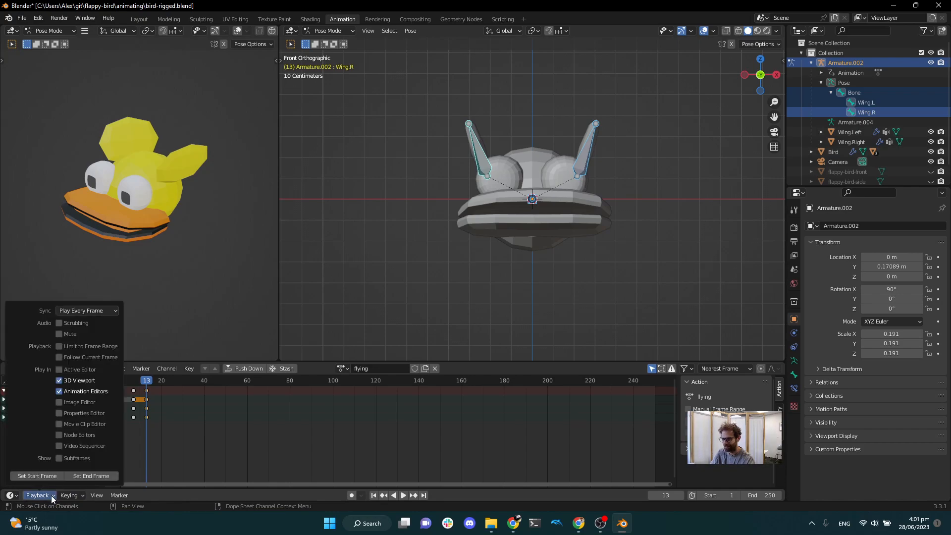
click(69, 495)
click(46, 495)
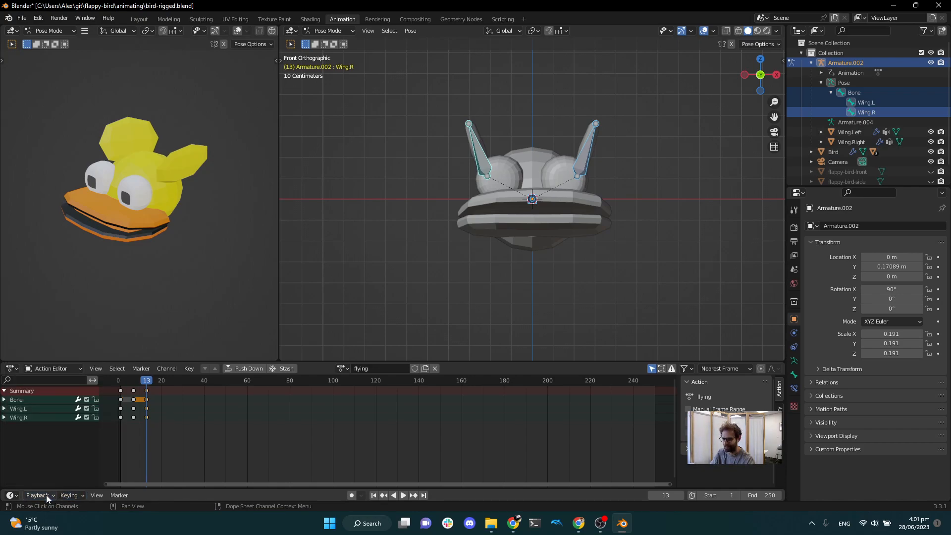
click(46, 495)
click(90, 476)
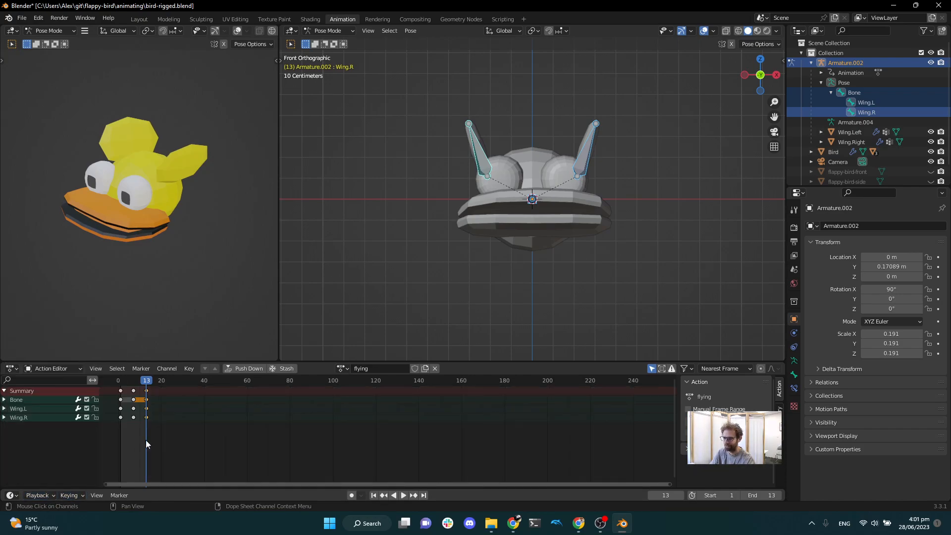
Play the wing-flap loop from frame 0 to preview it, stop playback, and save the file.
drag(146, 387, 118, 388)
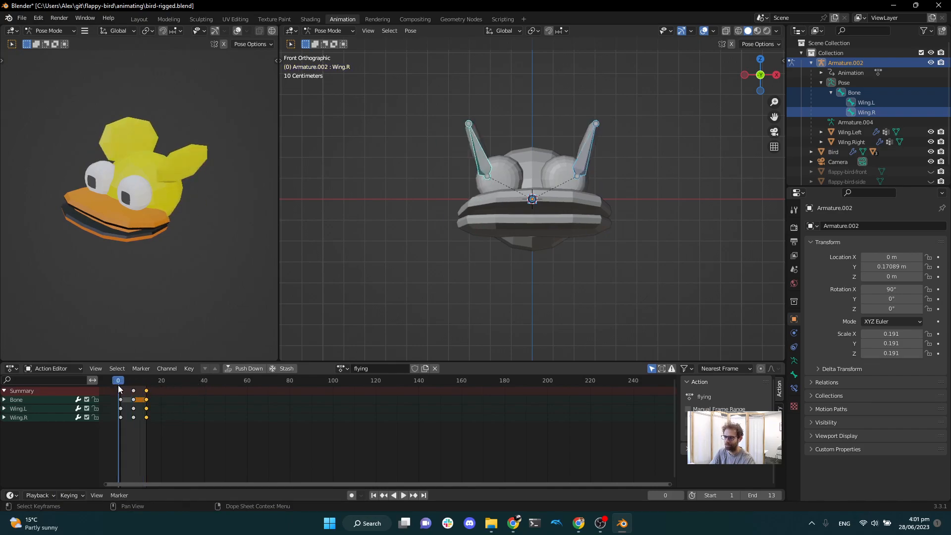
key(space)
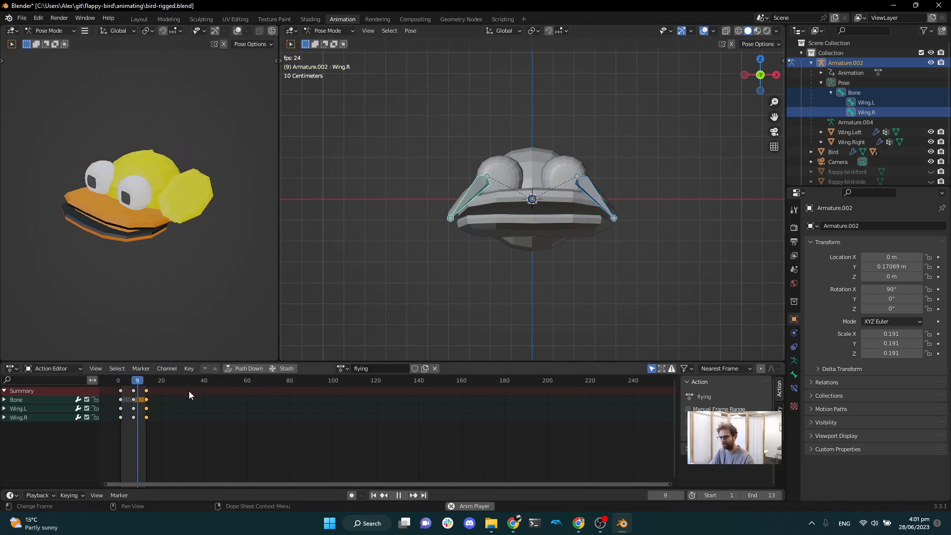
key(space)
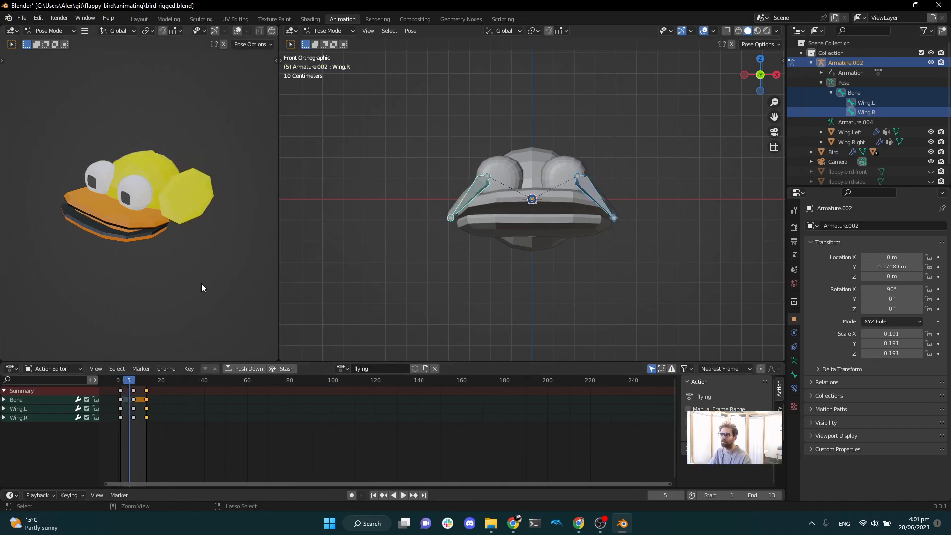
key(ctrl+s)
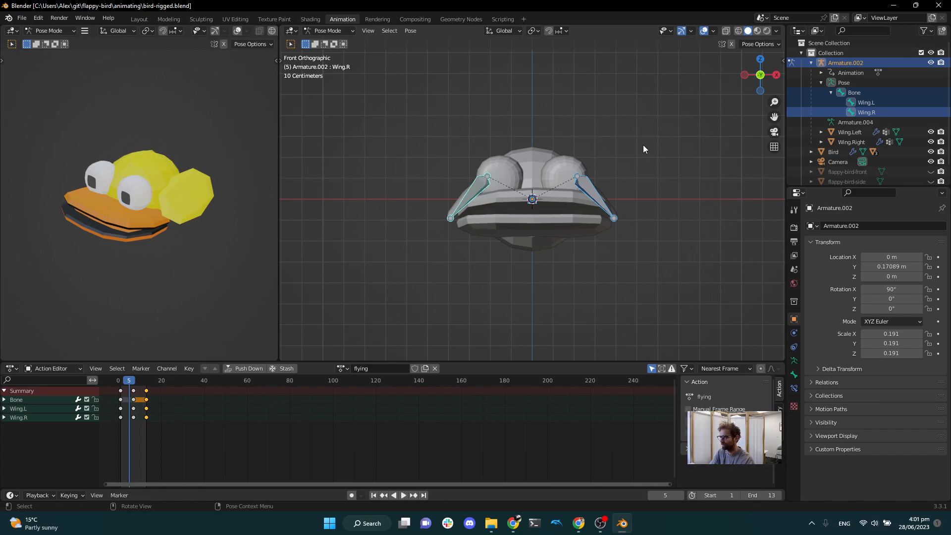
Collapse the armature's pose hierarchy in the Outliner and select the Armature.002 object.
middle_drag(639, 147, 601, 176)
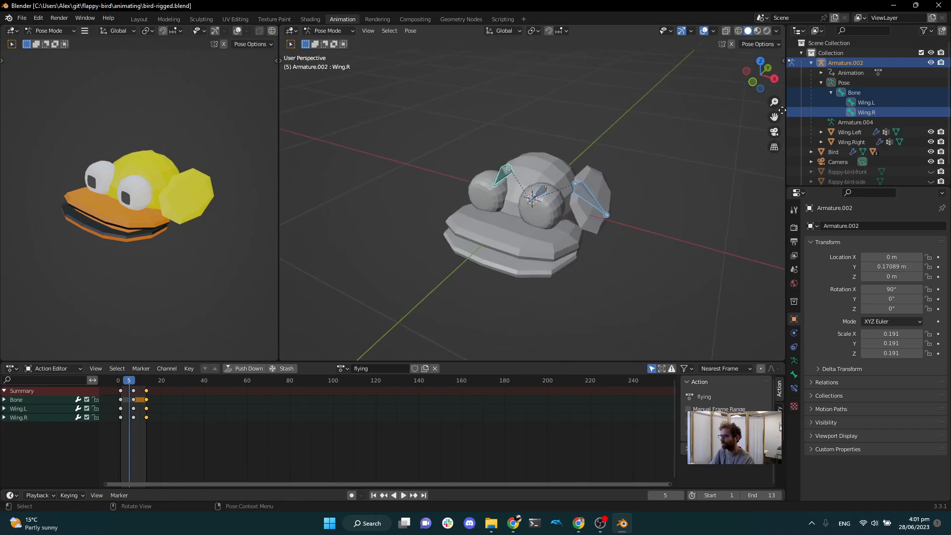
click(812, 63)
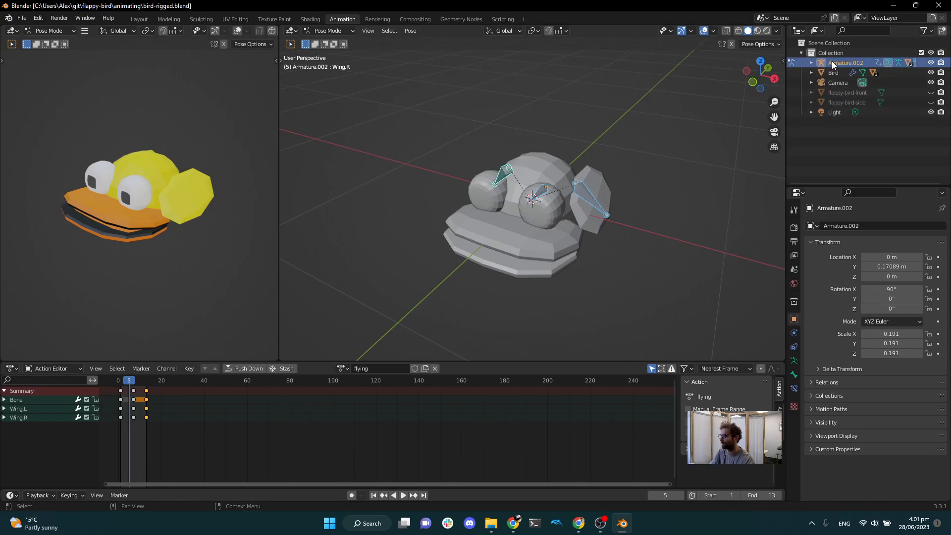
click(811, 62)
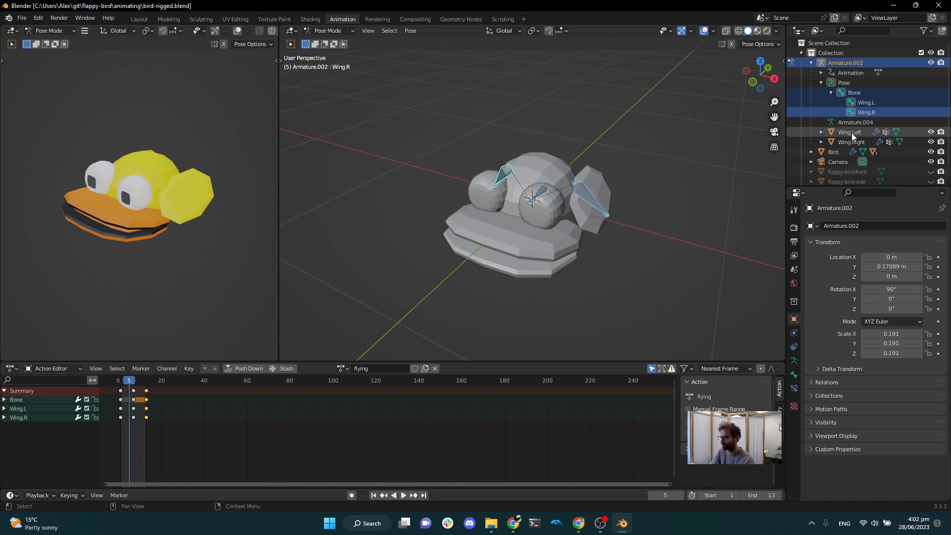
scroll(840, 137, down, 1)
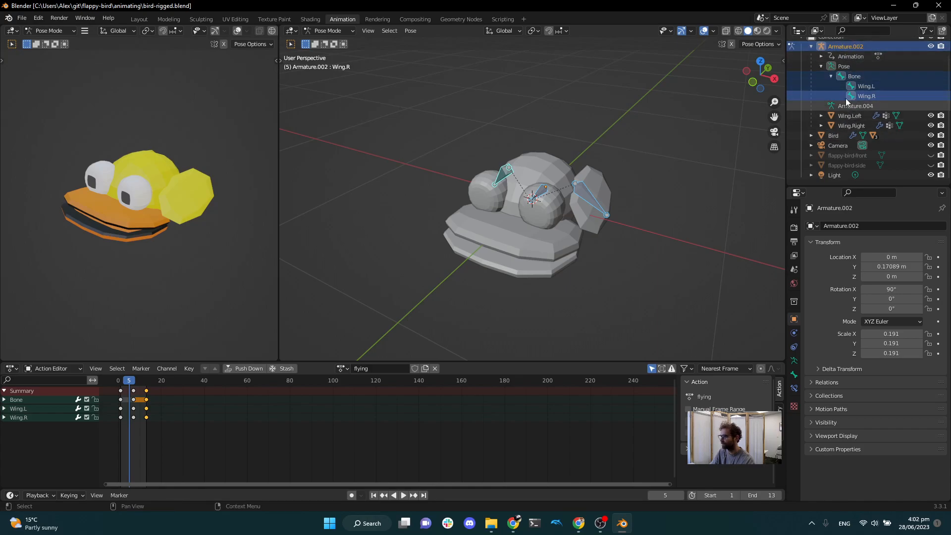
click(822, 67)
click(834, 61)
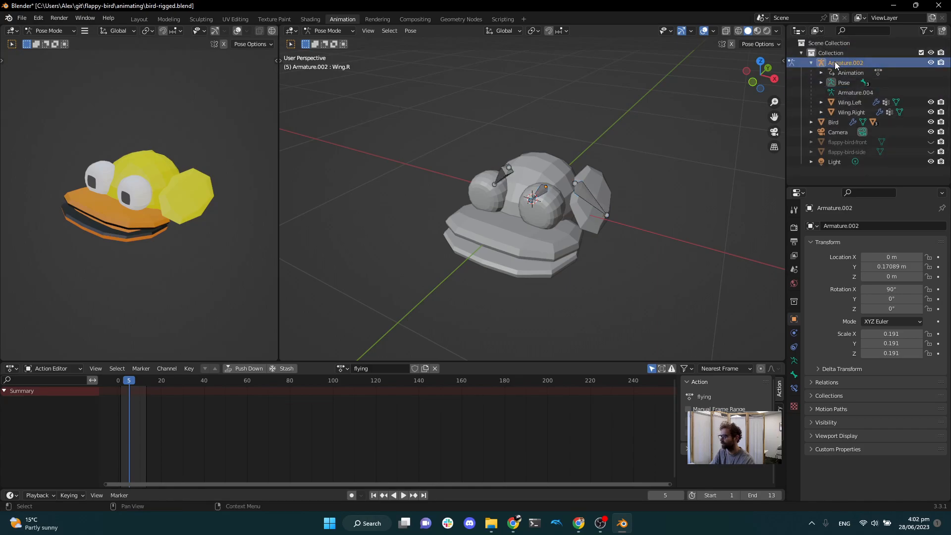
Add Wing.Left, Wing.Right, Bird and its children Beak_B, Beak_T and Eye to the Armature.002 selection.
click(845, 103)
ctrl+click(848, 111)
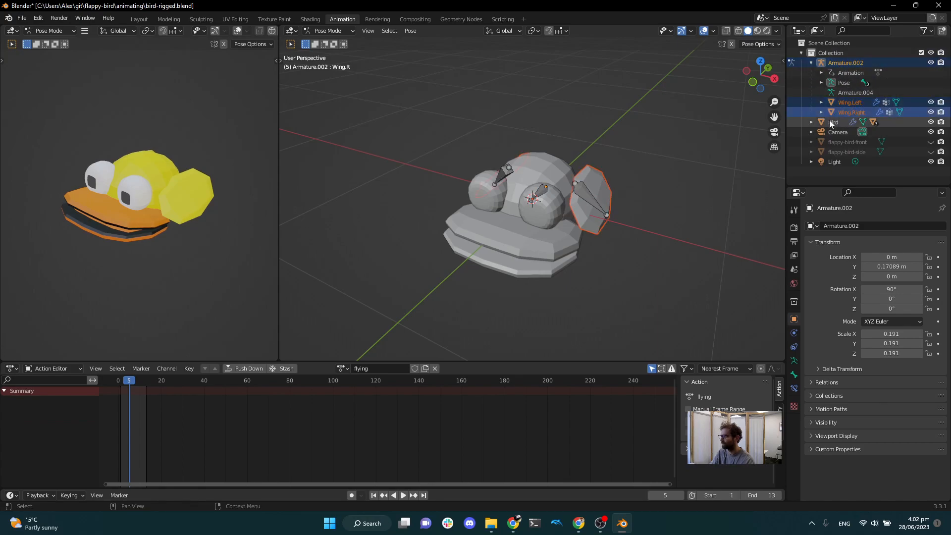
ctrl+click(827, 120)
click(811, 122)
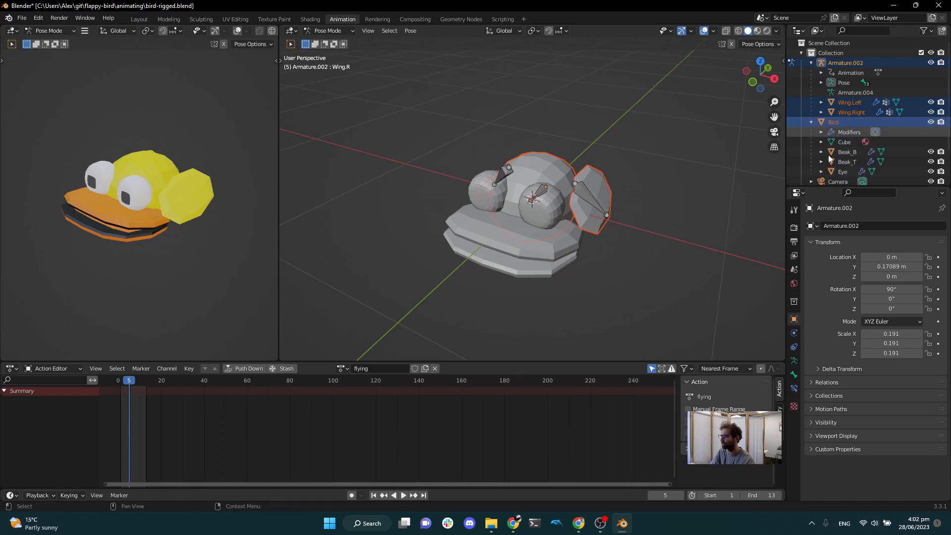
scroll(848, 153, down, 1)
ctrl+click(846, 132)
ctrl+click(844, 142)
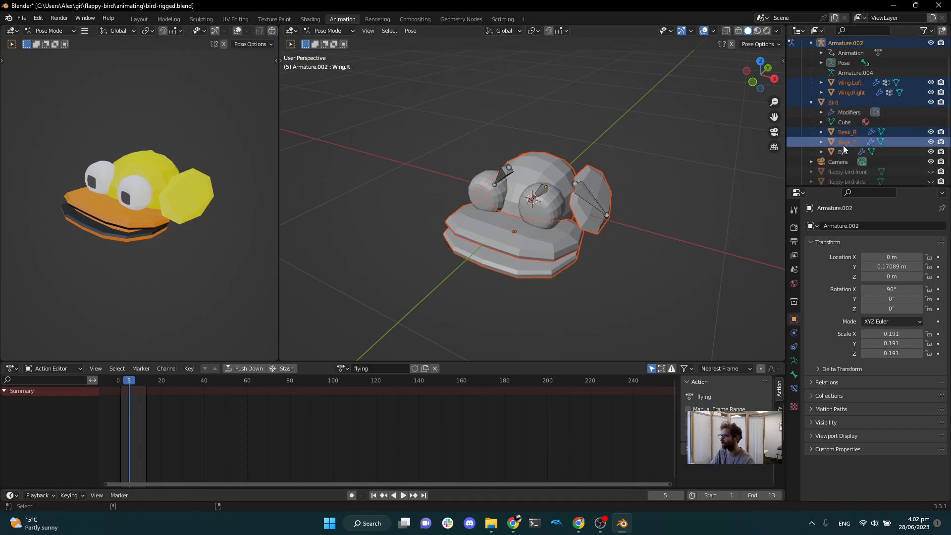
ctrl+click(841, 152)
scroll(848, 147, down, 1)
scroll(851, 138, up, 2)
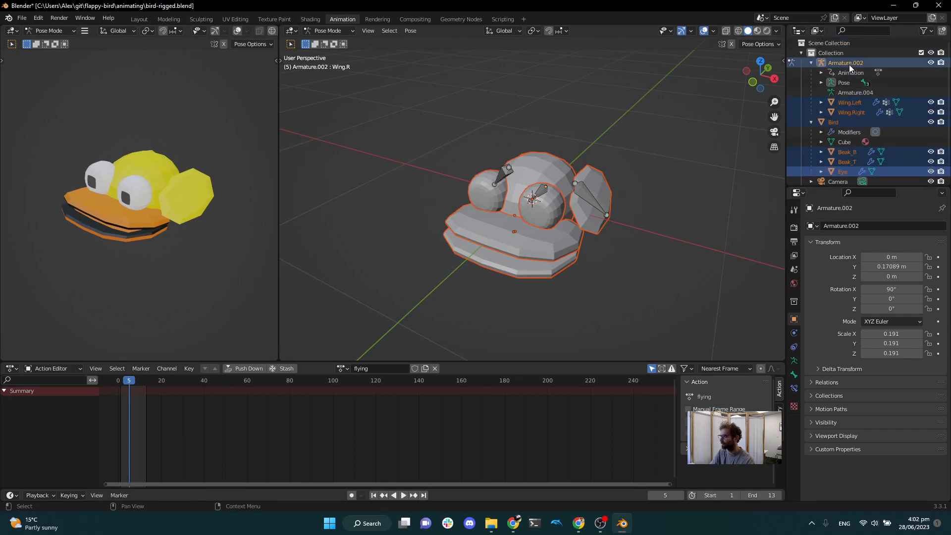
scroll(844, 148, down, 2)
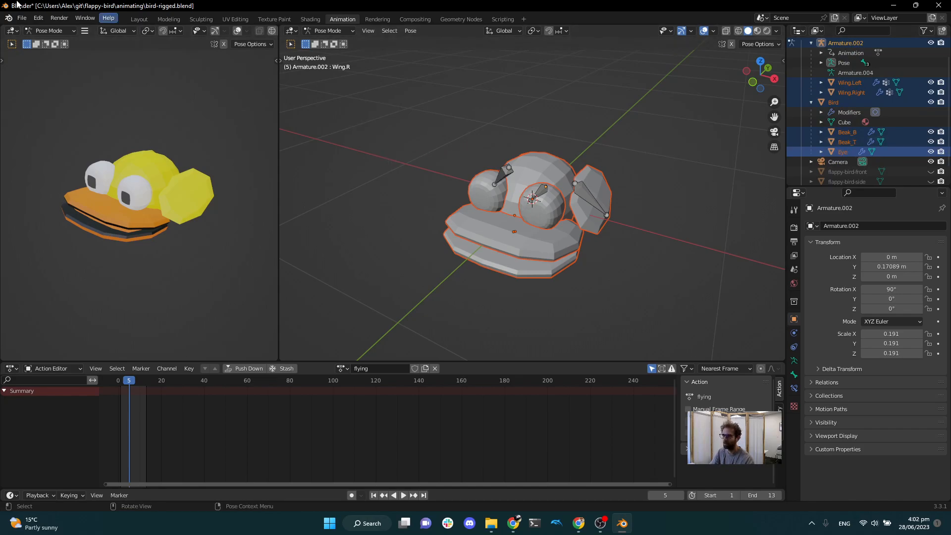
Start an FBX export limited to Selected Objects, with only the Armature and Mesh object types included.
click(22, 18)
mouse_move(46, 161)
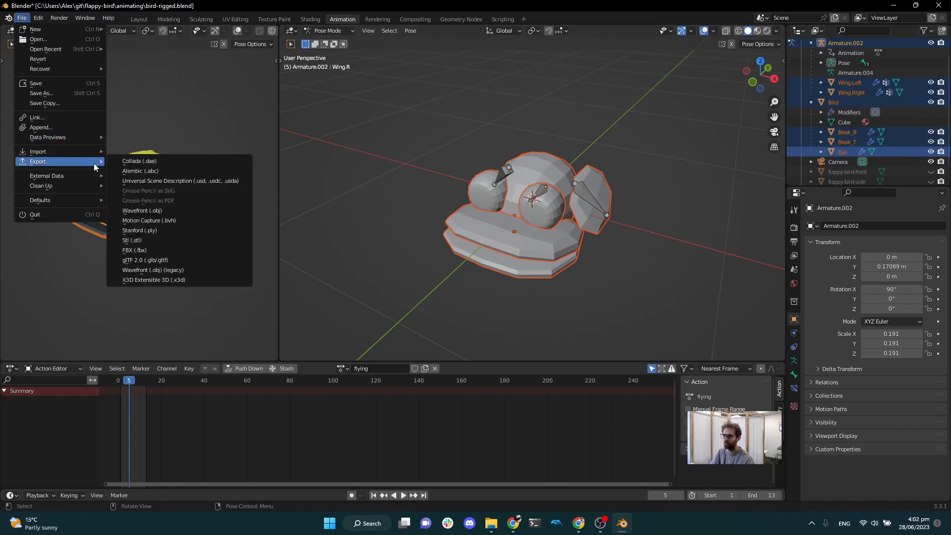
click(159, 250)
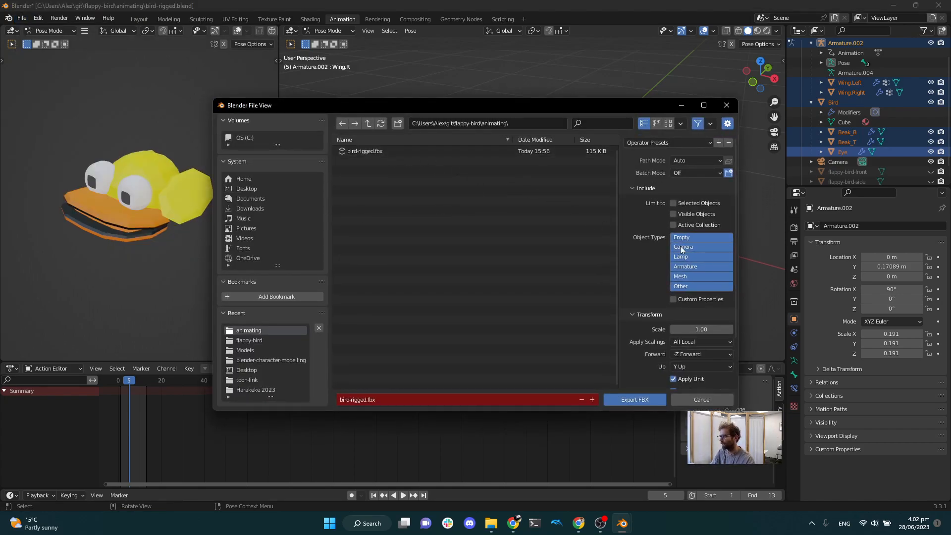
click(673, 202)
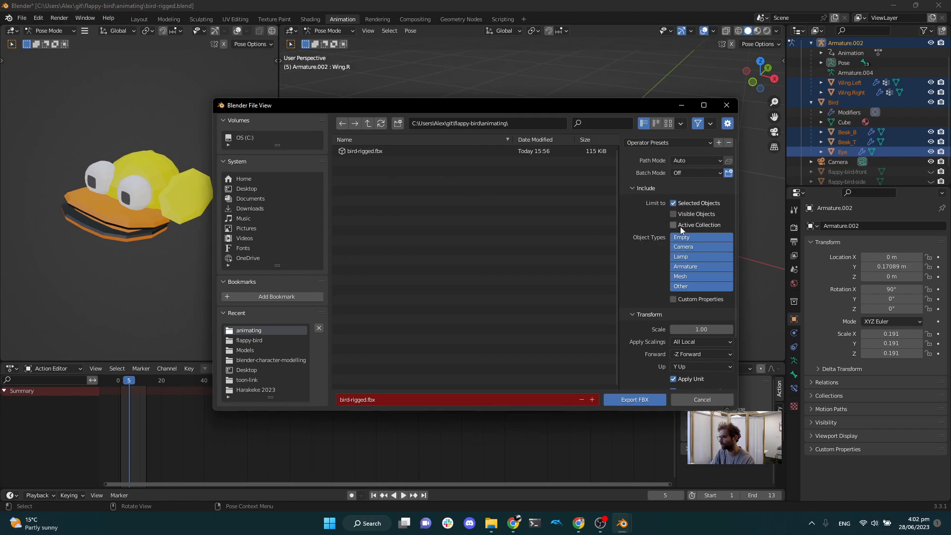
click(686, 268)
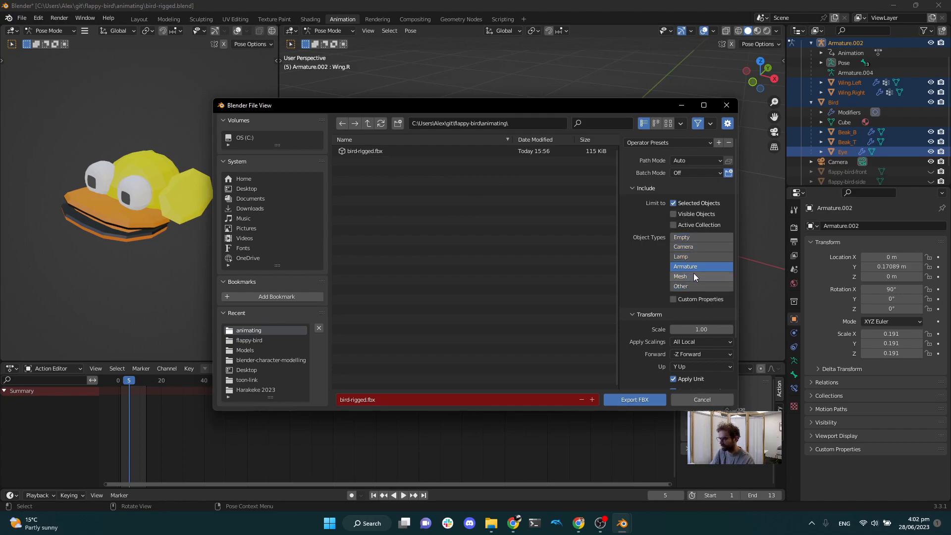
shift+click(690, 276)
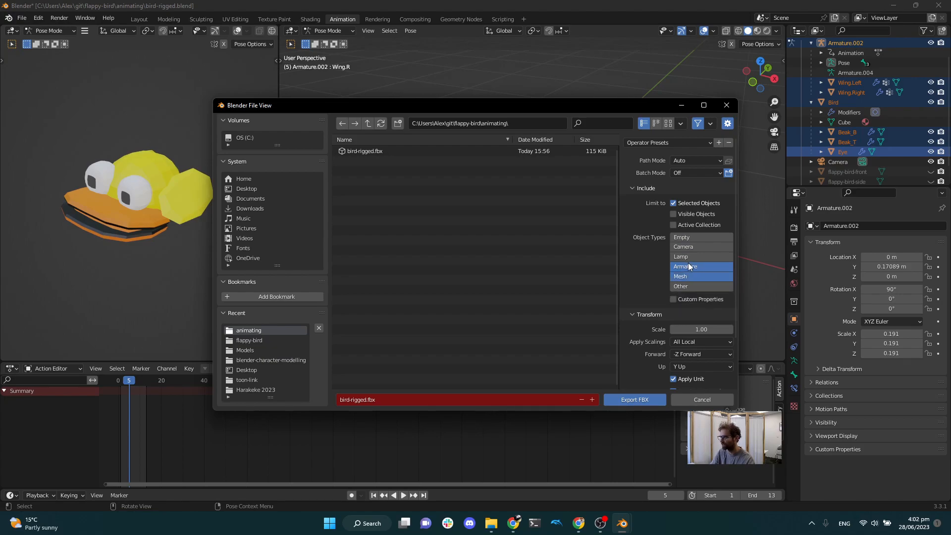
Enable Apply Transform in the FBX export options and export over bird-rigged.fbx in the animating folder.
scroll(640, 320, down, 3)
click(674, 343)
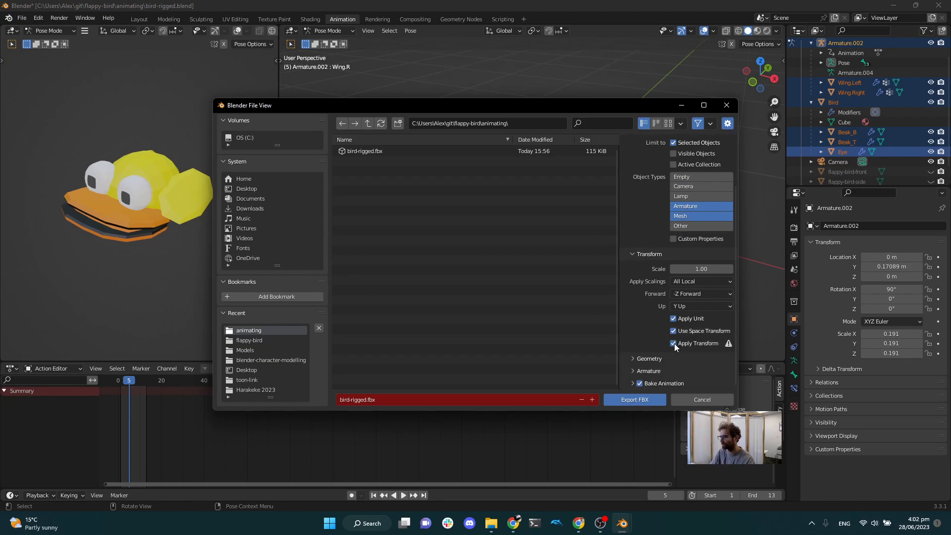
click(622, 400)
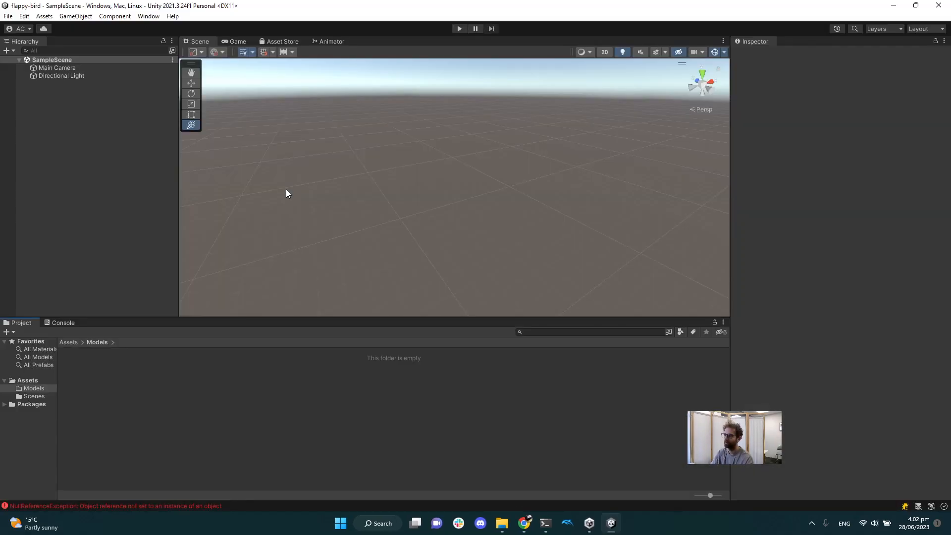
Copy bird-rigged.fbx from the animating folder into the Unity project's Assets\Models folder in File Explorer.
click(893, 6)
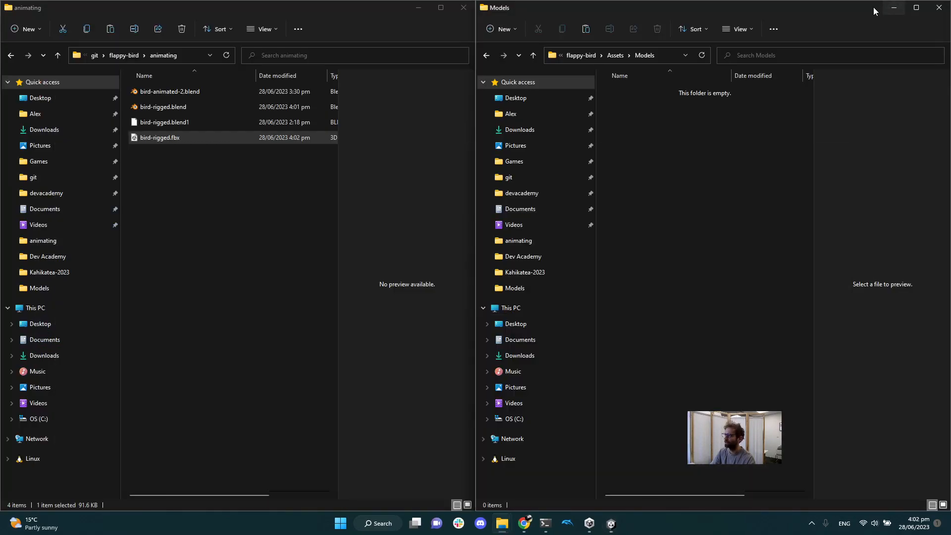
click(177, 138)
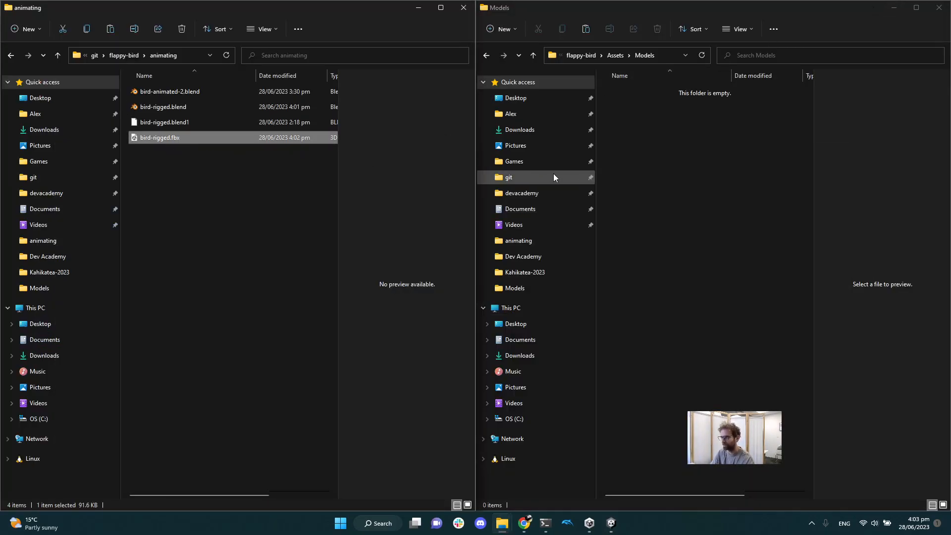
click(641, 158)
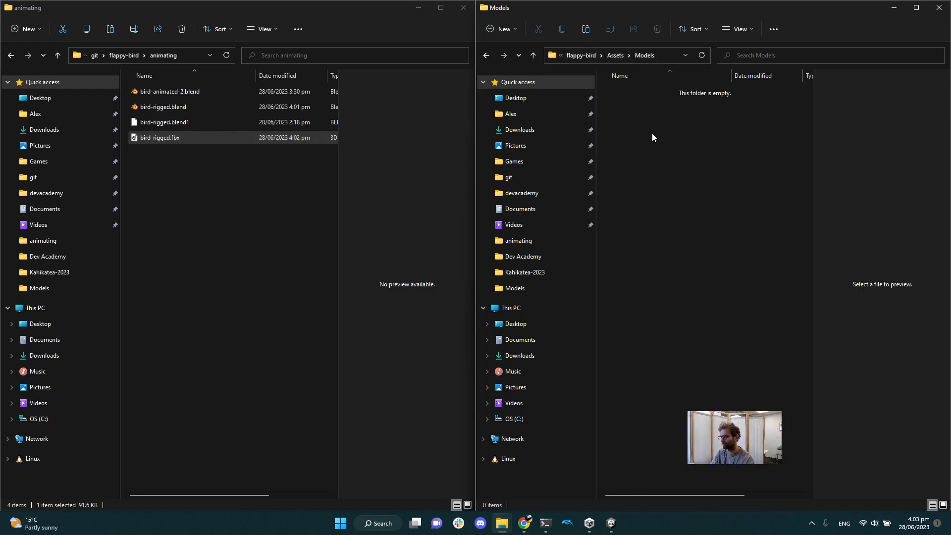
key(ctrl+v)
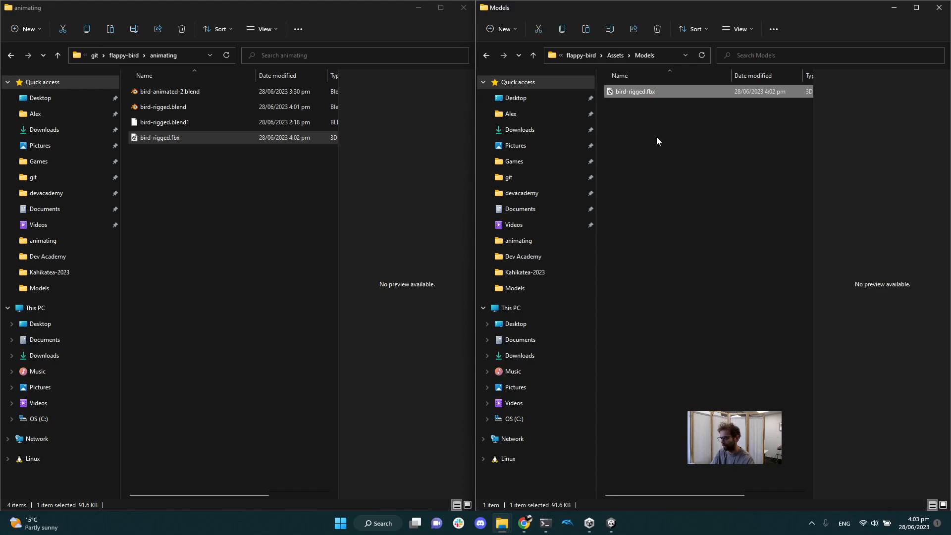
Switch to Unity, select the bird-rigged model in Models, and preview its imported flying clip.
click(611, 523)
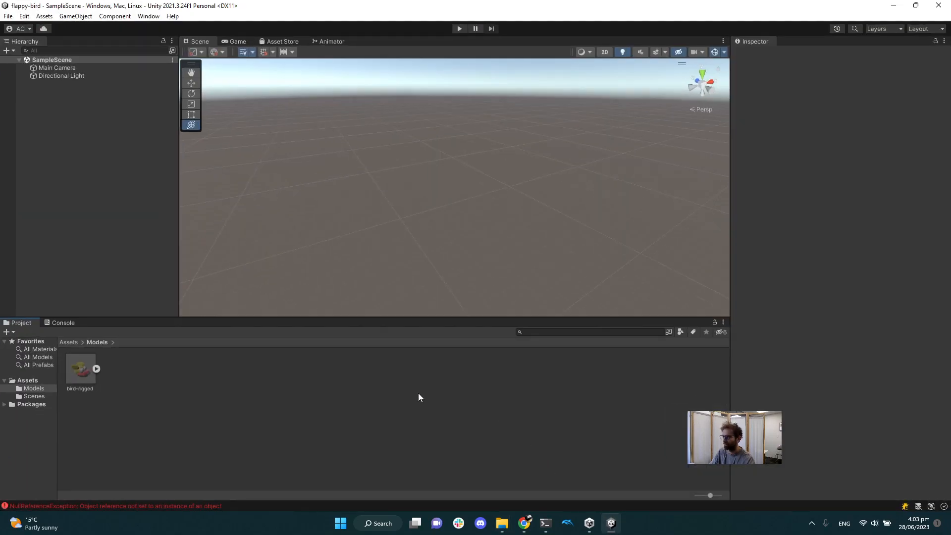
click(78, 373)
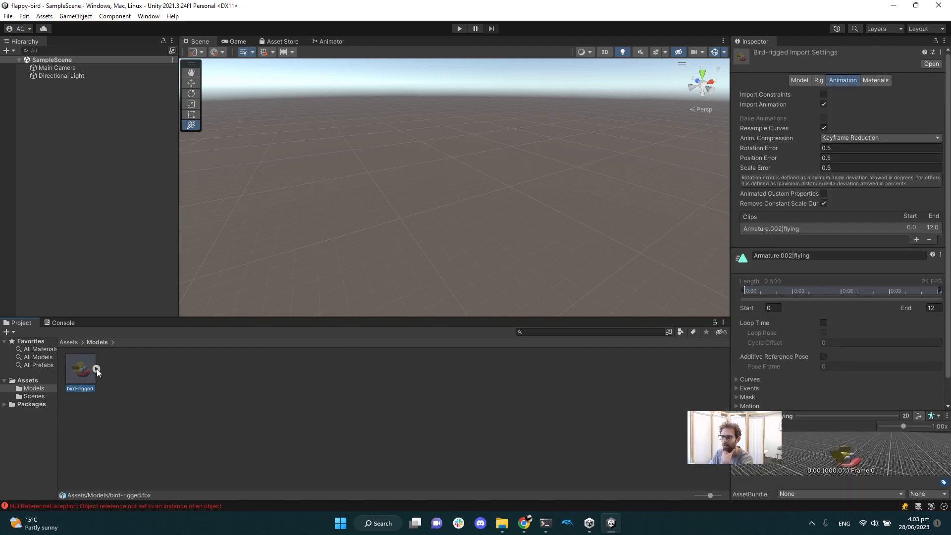
click(738, 416)
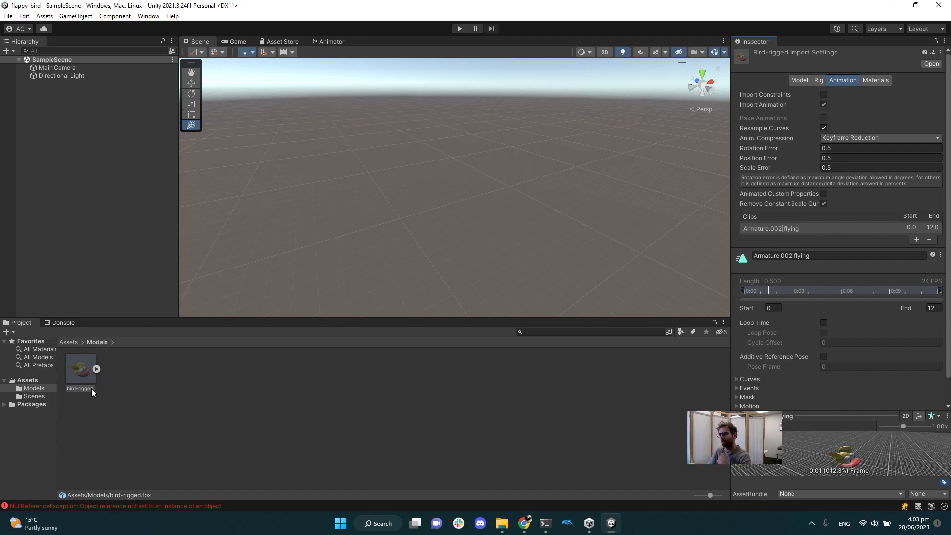
Frame the Main Camera in the Scene view and place the bird-rigged model into SampleScene in front of it.
drag(78, 375, 448, 153)
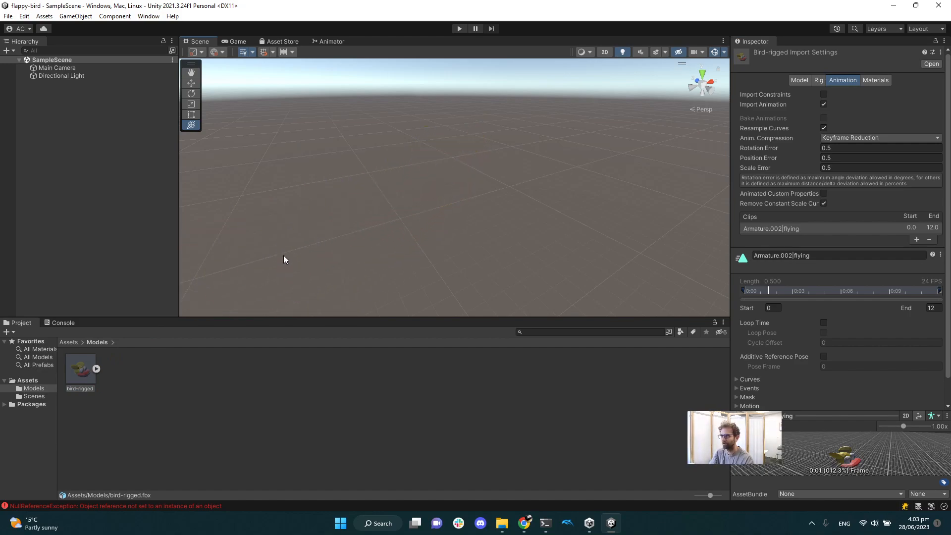
click(73, 67)
key(f)
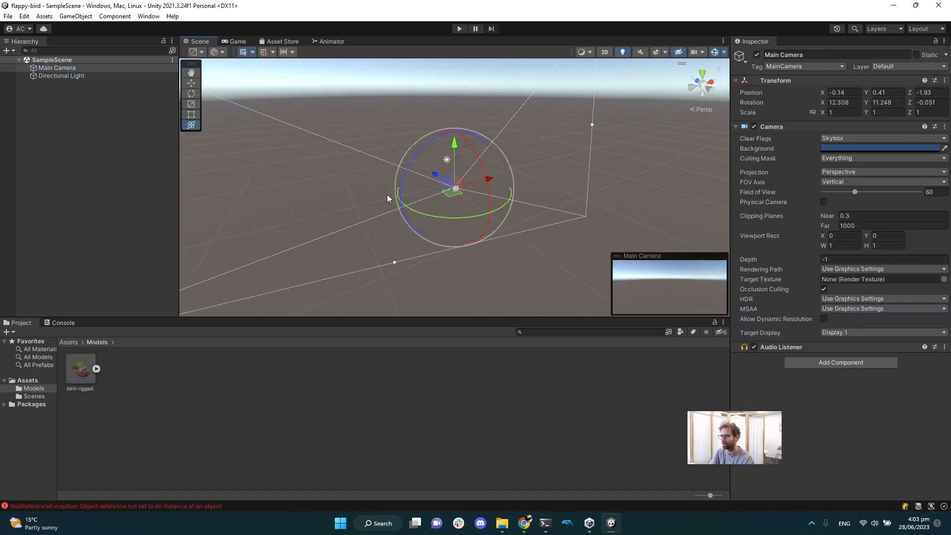
alt+drag(382, 149, 337, 199)
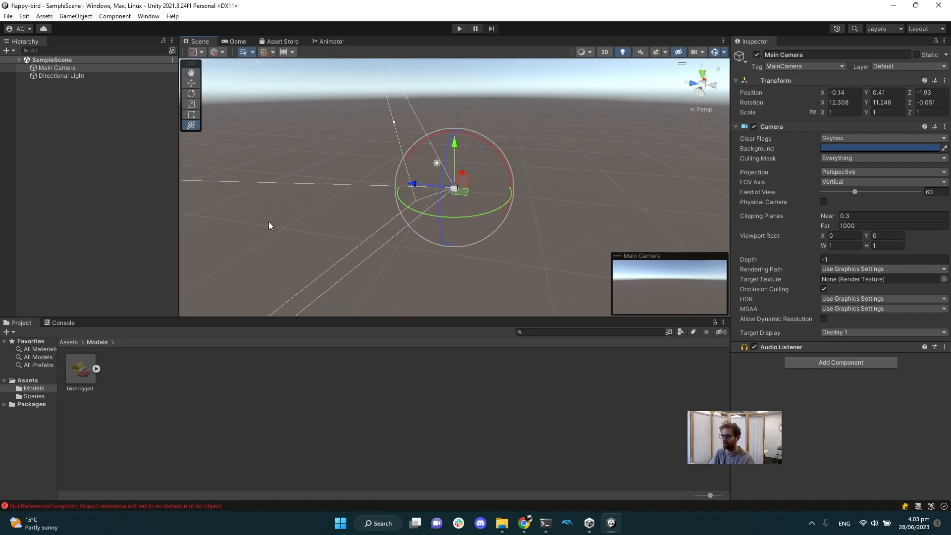
drag(259, 308, 347, 208)
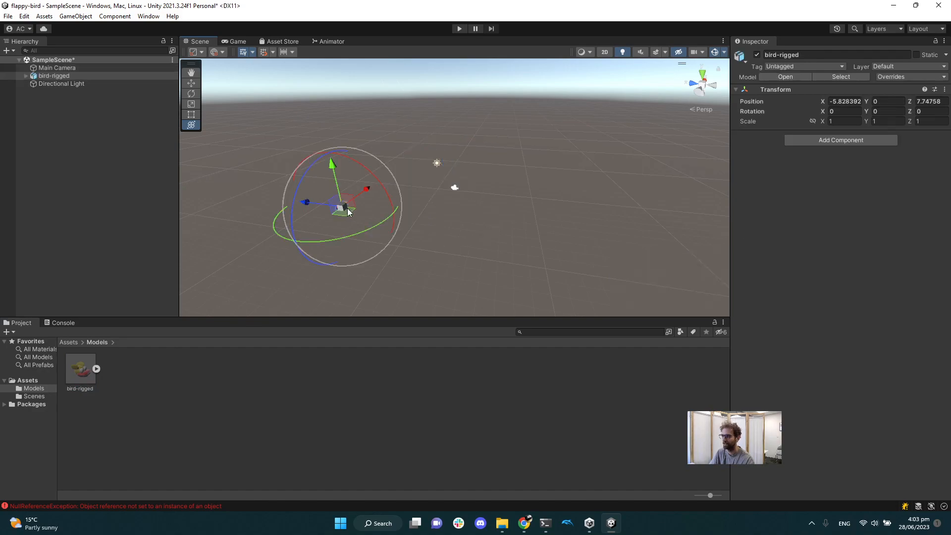
Move bird-rigged closer to the Main Camera, to about X -3.57, Z 5.09, and check it in the camera preview.
click(79, 64)
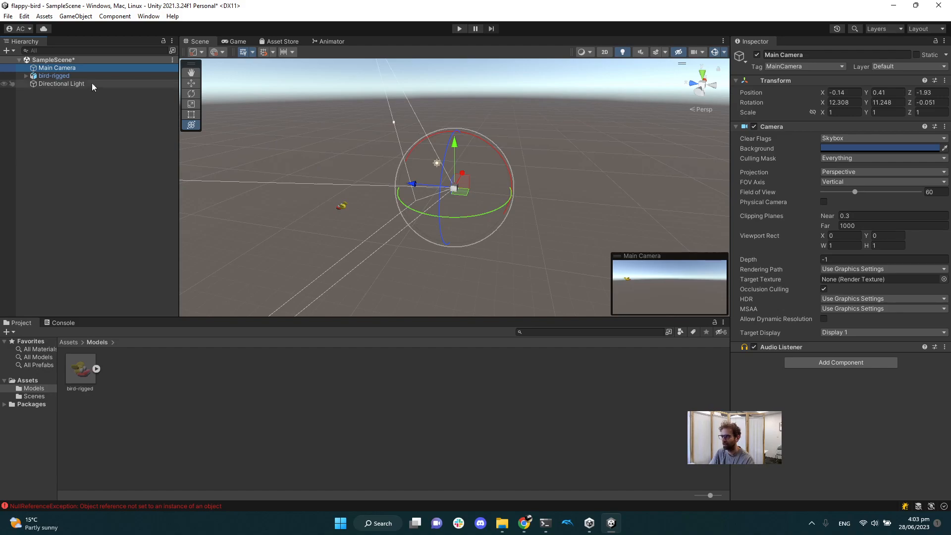
click(77, 76)
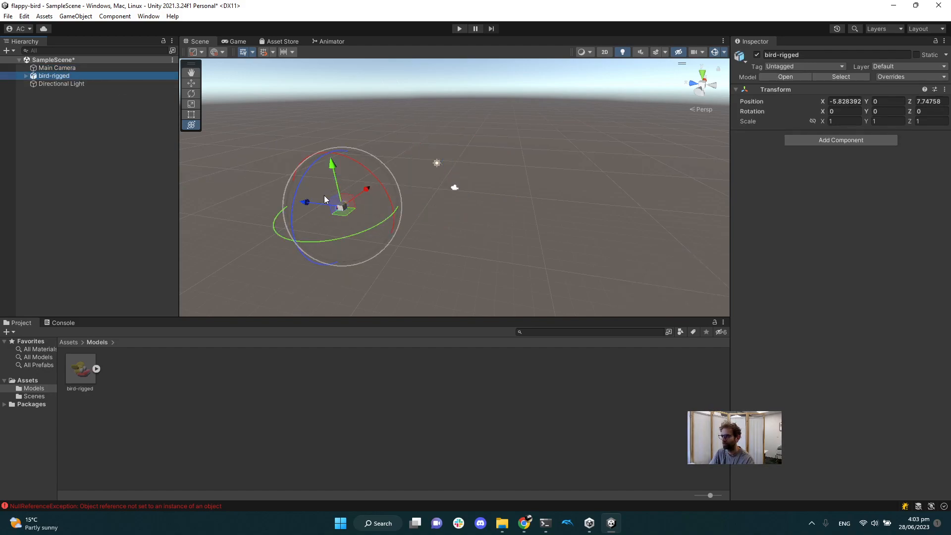
drag(367, 190, 381, 180)
drag(326, 192, 348, 194)
click(59, 68)
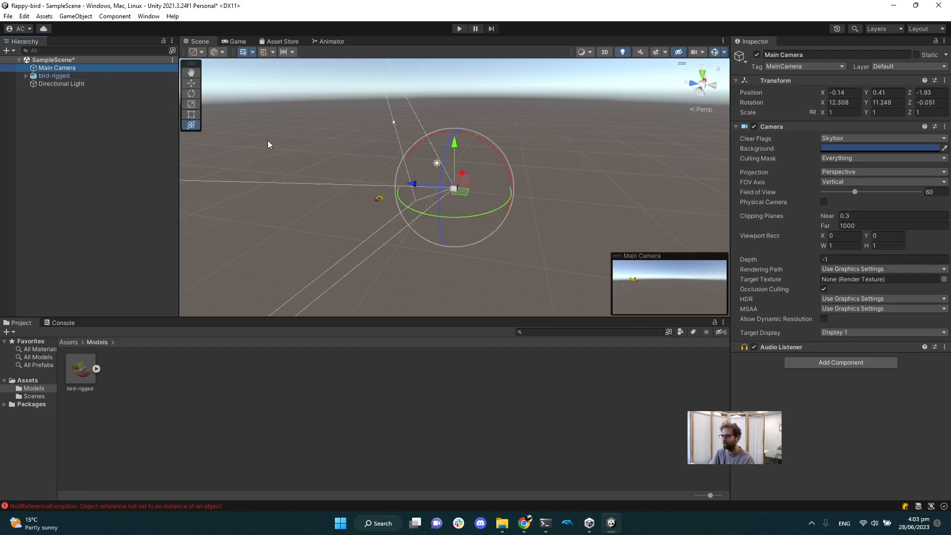
drag(619, 254, 599, 241)
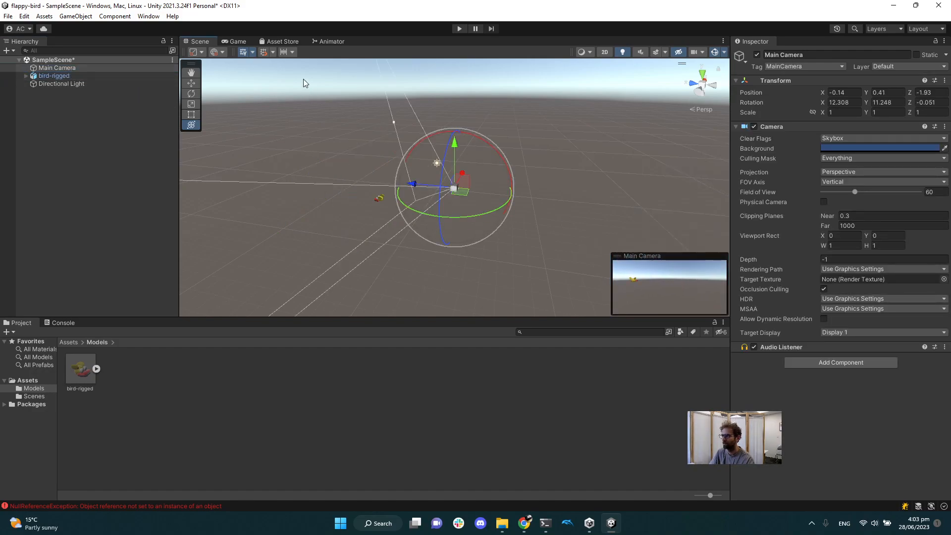
Try the 4 Split editor layout.
click(106, 19)
mouse_move(148, 19)
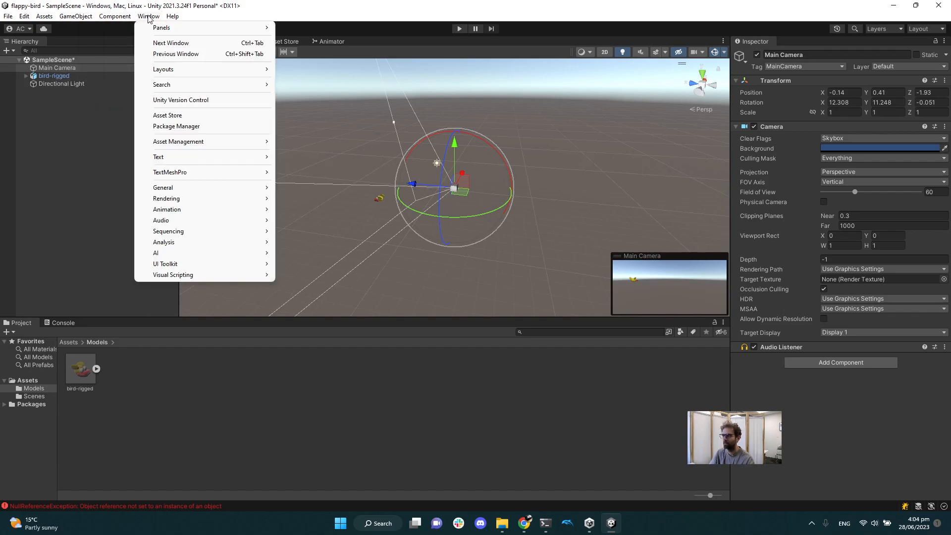
mouse_move(233, 69)
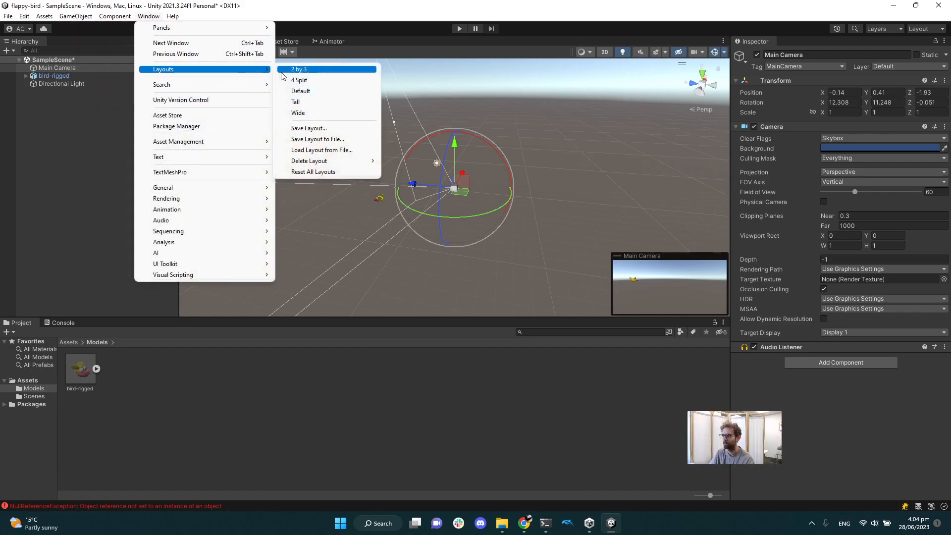
click(340, 80)
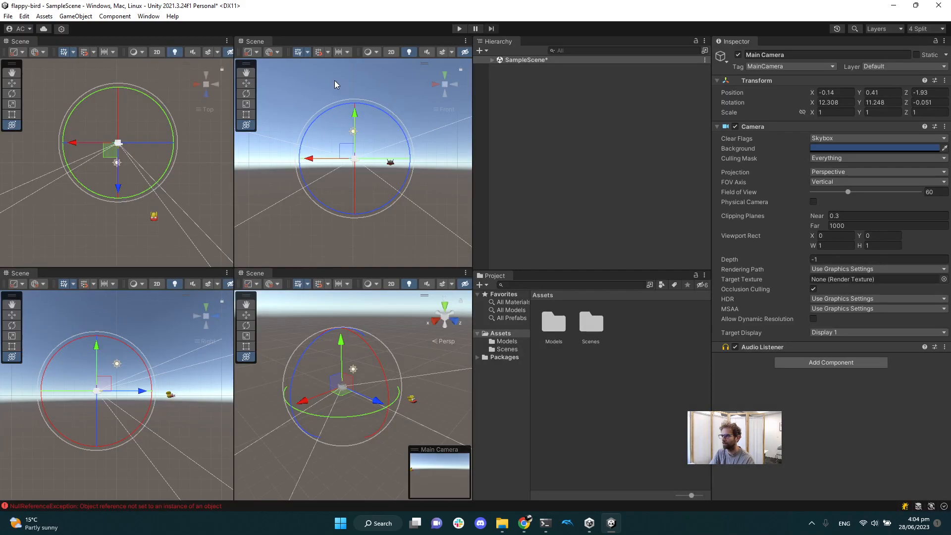
Set the editor layout to 2 by 3 and widen the Project window by narrowing the Hierarchy.
click(140, 18)
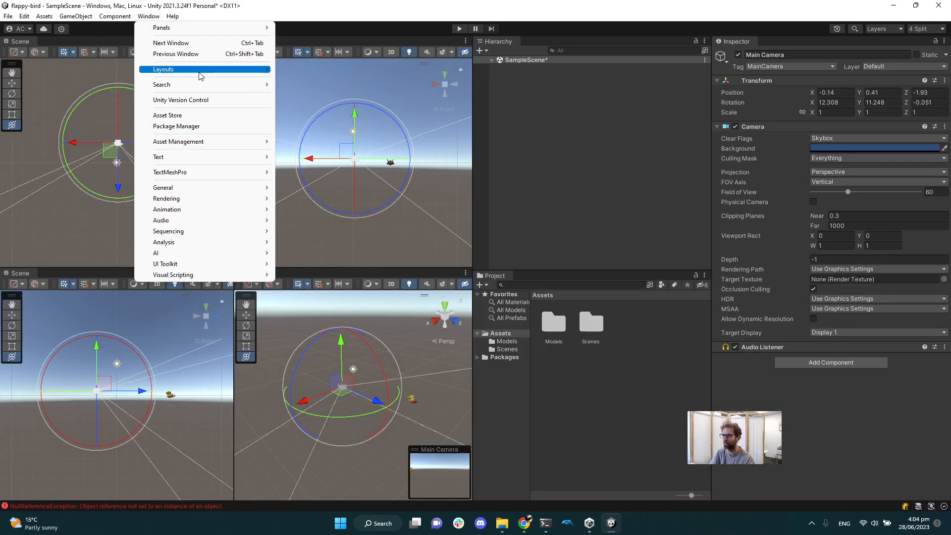
mouse_move(233, 69)
click(326, 68)
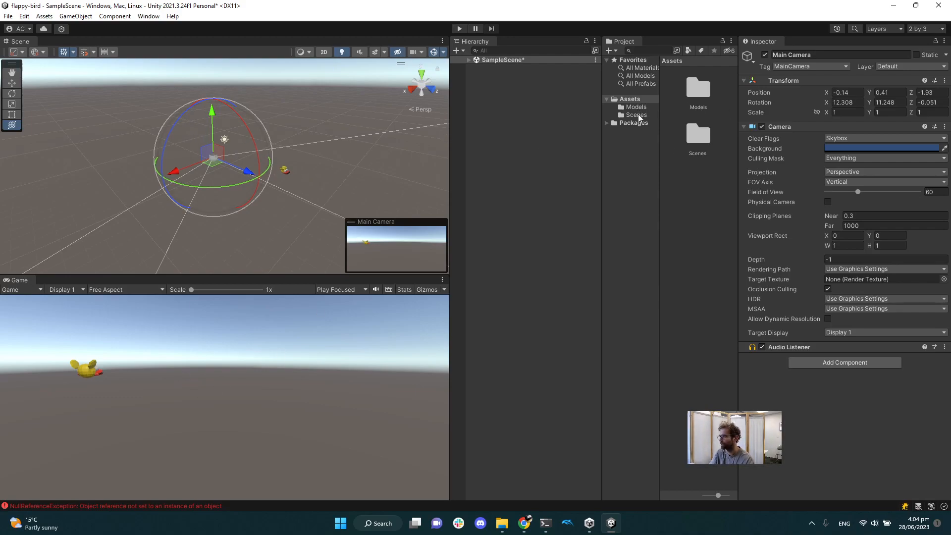
drag(602, 133, 546, 110)
Move bird-rigged to about X -0.2, Z 0.06, rotate it to about 124.5° around Y, and save the scene.
click(468, 59)
double_click(503, 75)
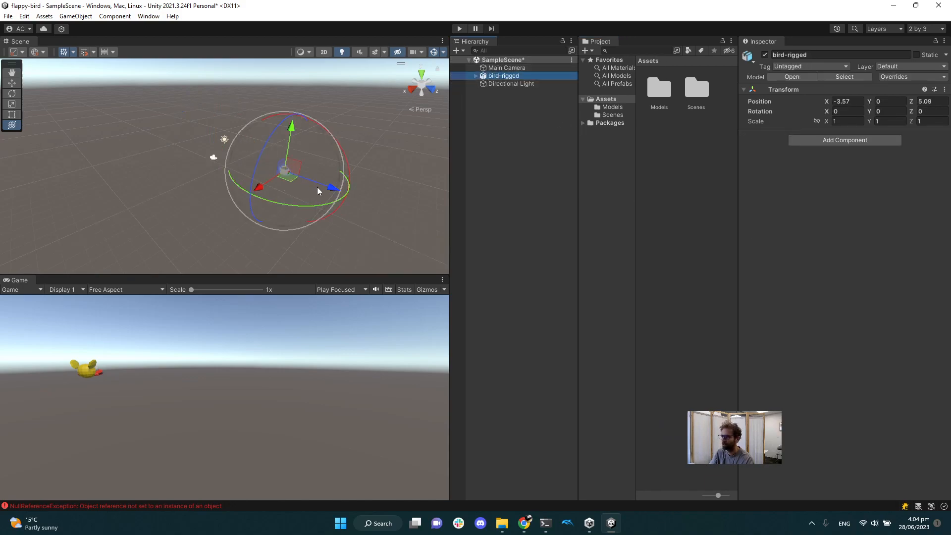
mouse_move(321, 187)
mouse_down()
mouse_move(349, 196)
mouse_move(323, 191)
mouse_up()
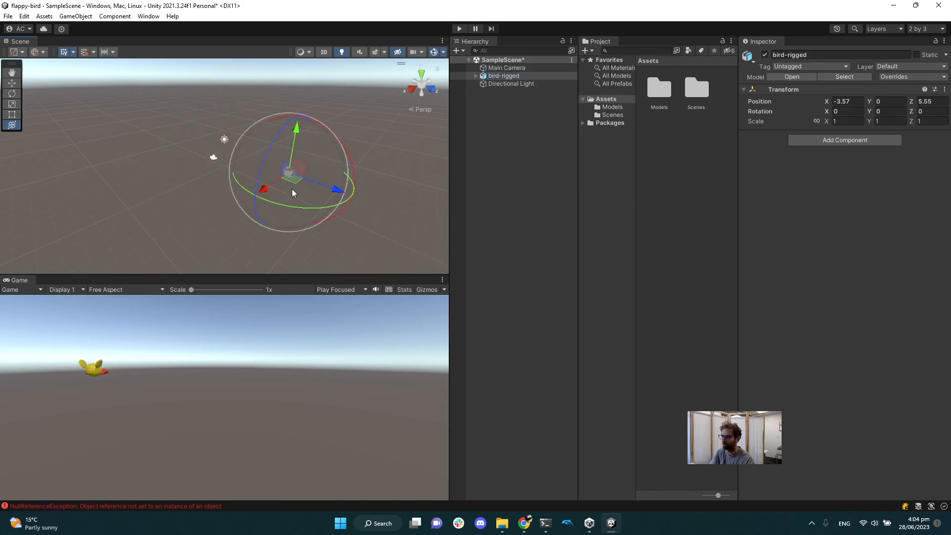
drag(265, 190, 81, 63)
drag(243, 175, 128, 197)
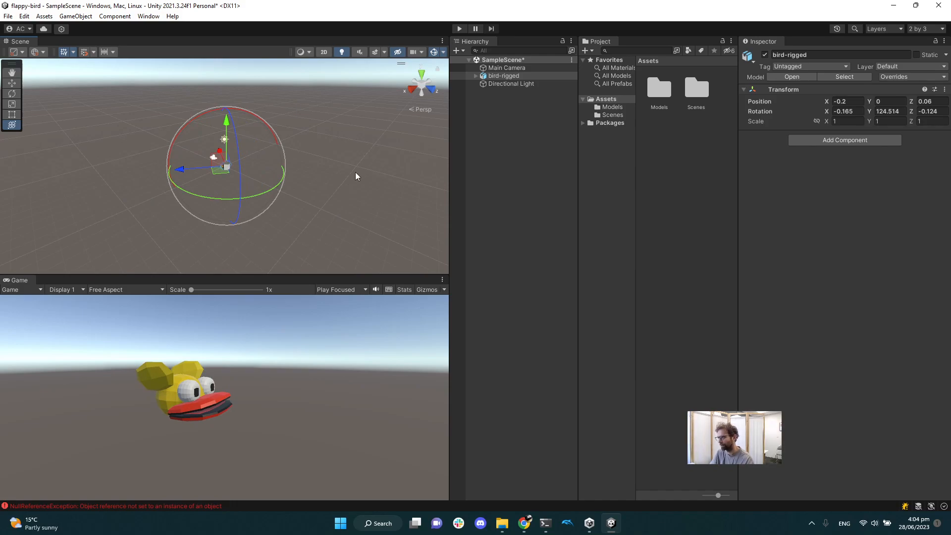
key(ctrl+s)
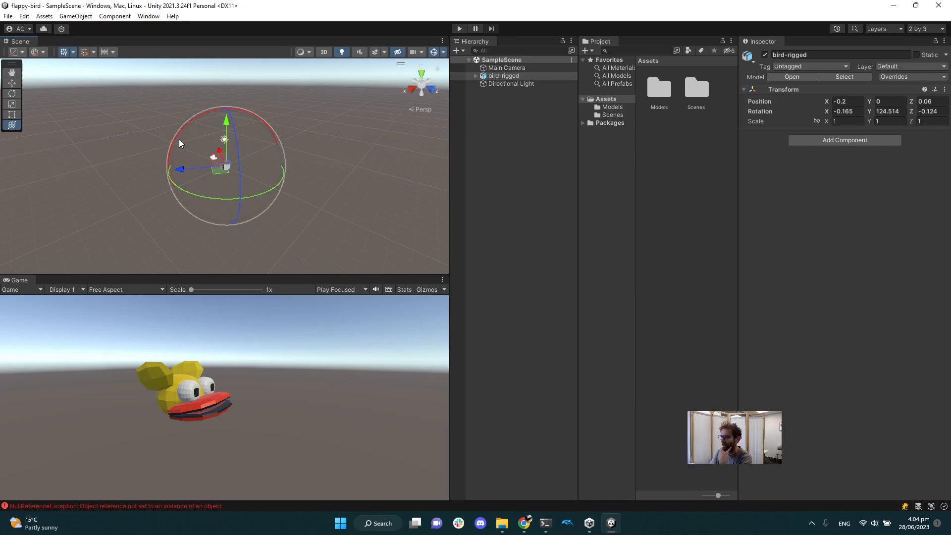
key(r)
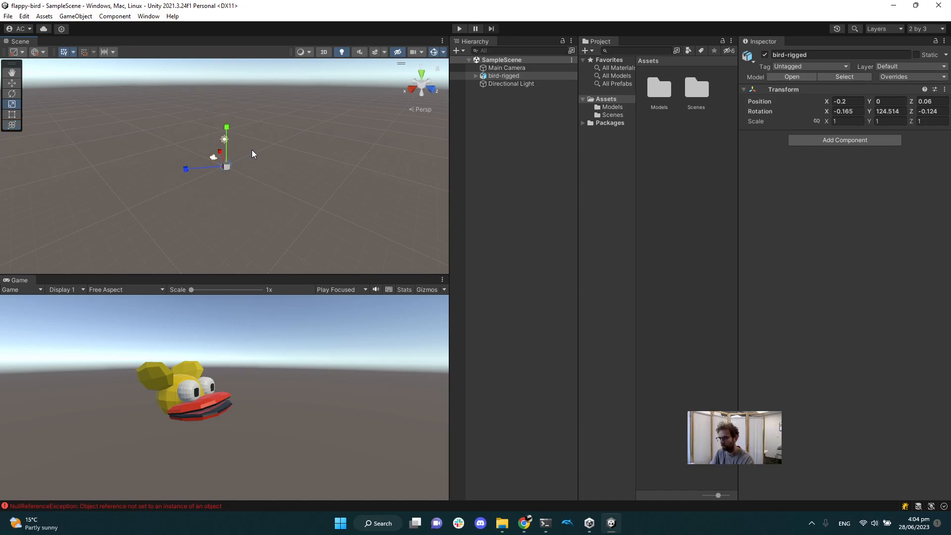
key(y)
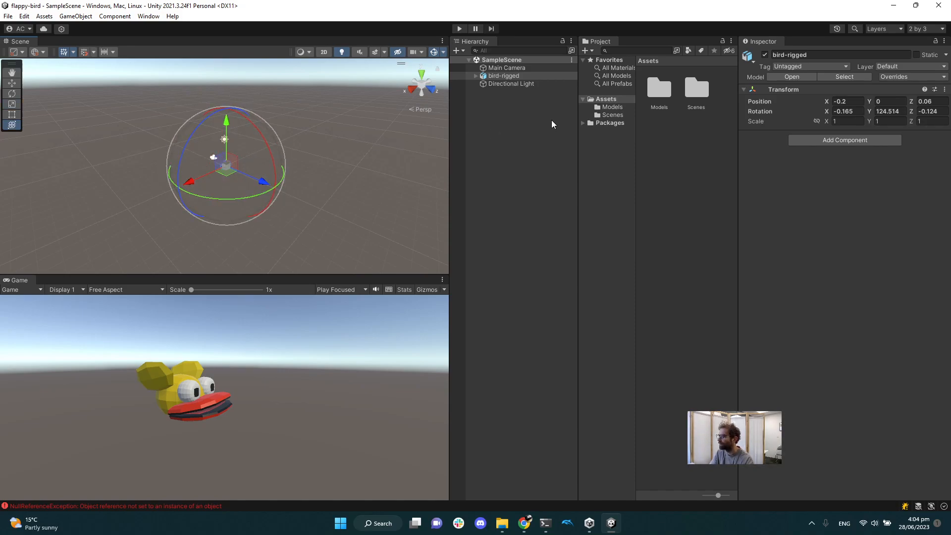
Expand bird-rigged in SampleScene and add an Animator component to it.
click(476, 75)
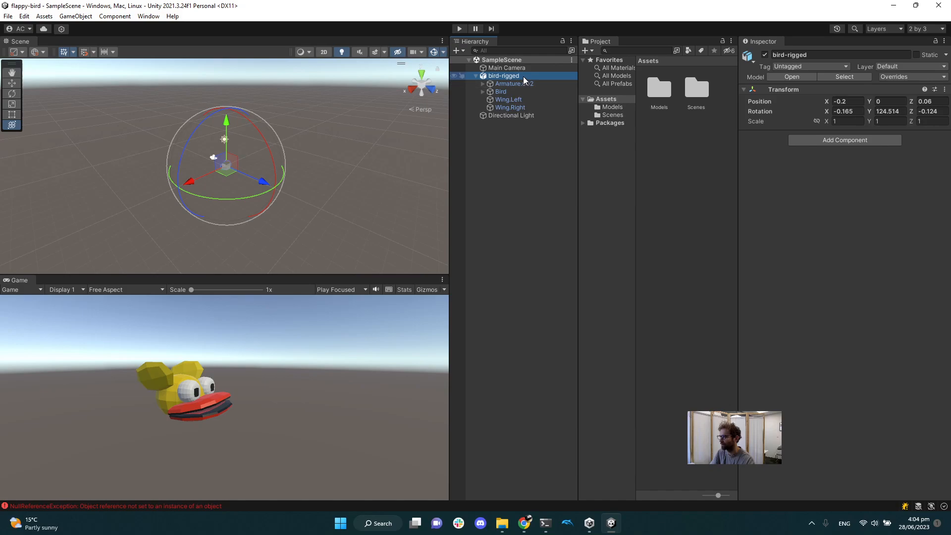
click(857, 179)
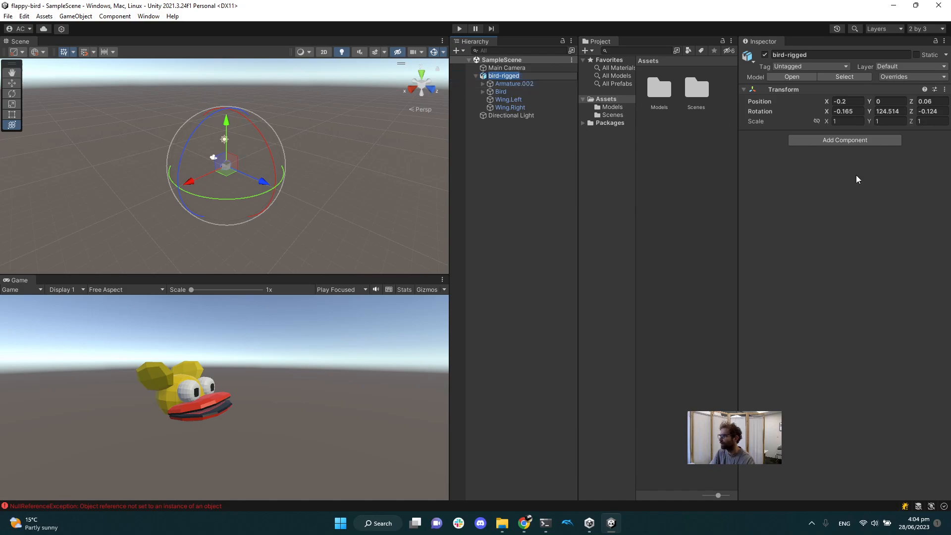
click(866, 142)
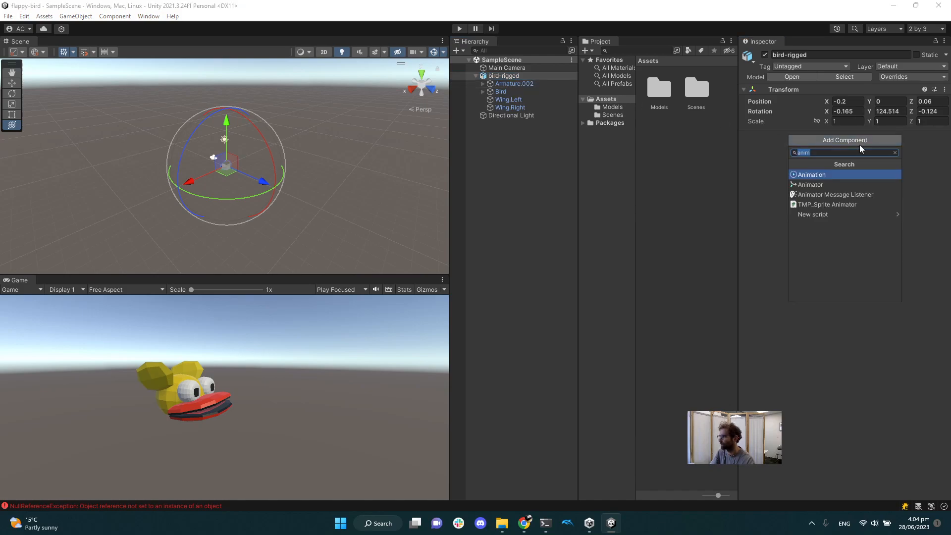
click(825, 184)
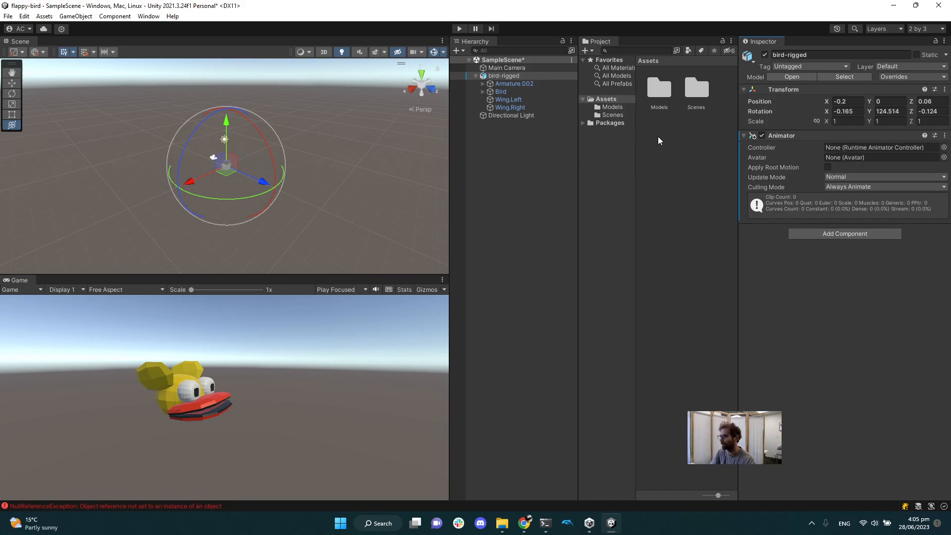
Create an Animator Controller in the Assets folder and name it "Birt Animator".
click(622, 99)
right_click(669, 176)
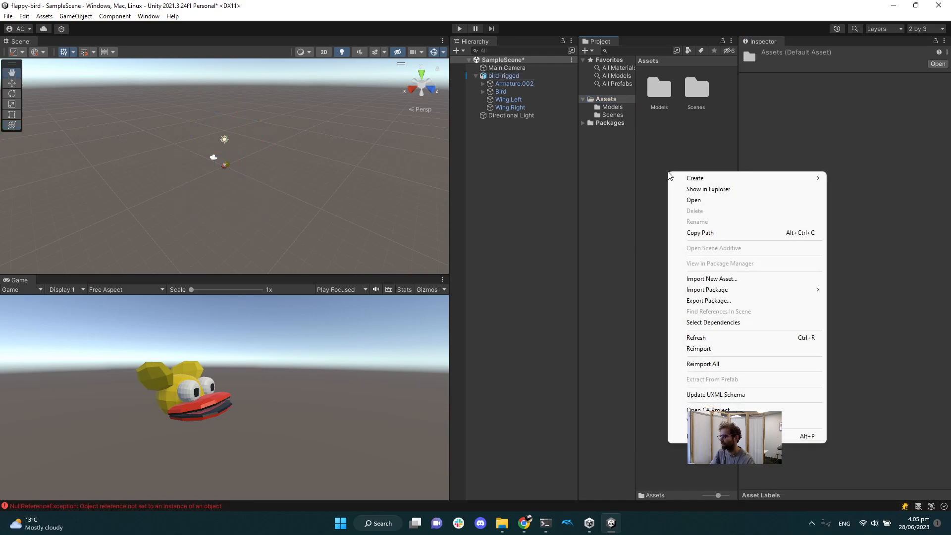
mouse_move(701, 179)
mouse_move(870, 147)
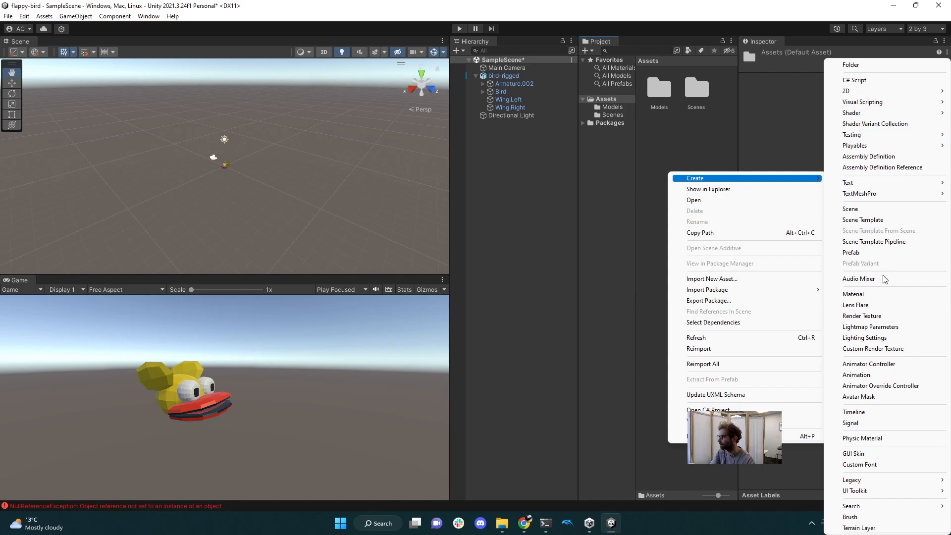
click(868, 363)
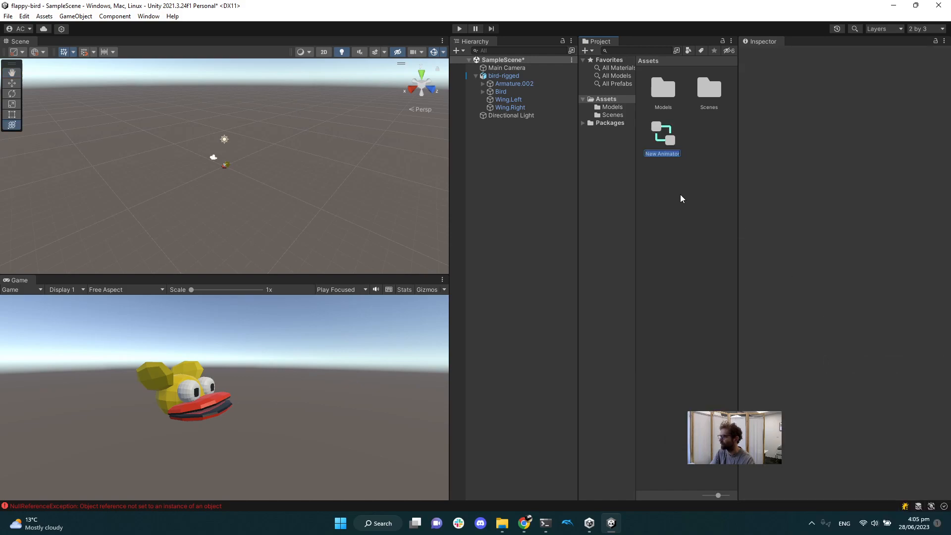
key(Delete)
key(Delete)
text(Birt)
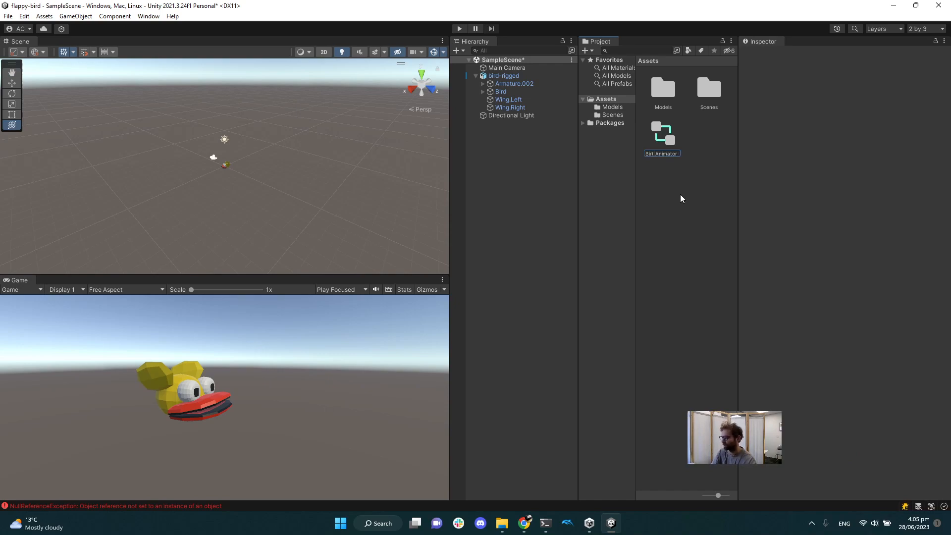
click(681, 199)
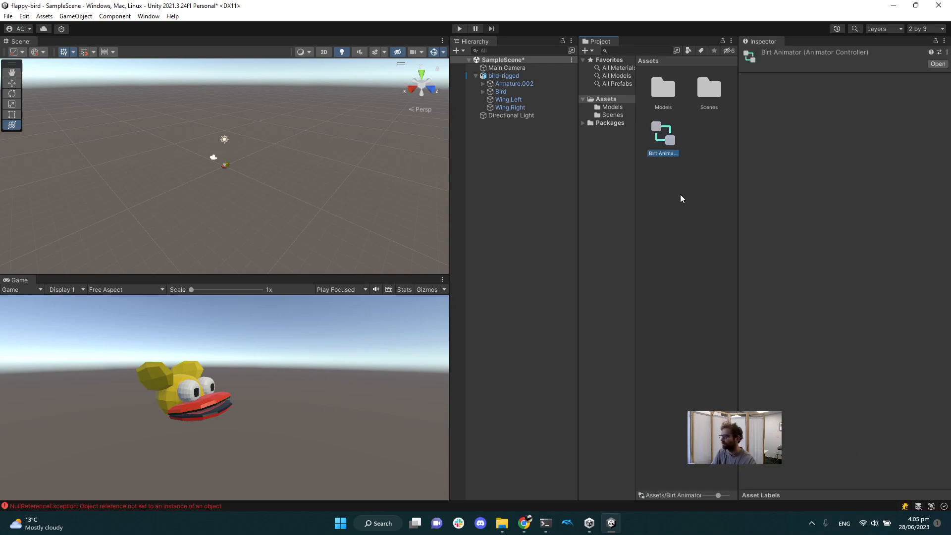
Rename the new Animator Controller in Assets as "Bird Animator".
click(659, 155)
click(659, 156)
key(ctrl+a)
key(Left)
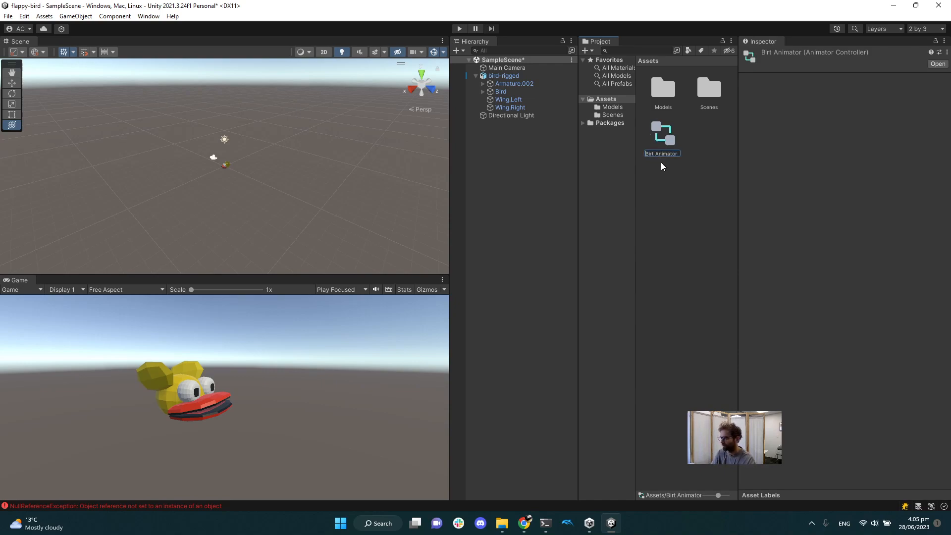
key(BackSpace)
text(d)
key(Return)
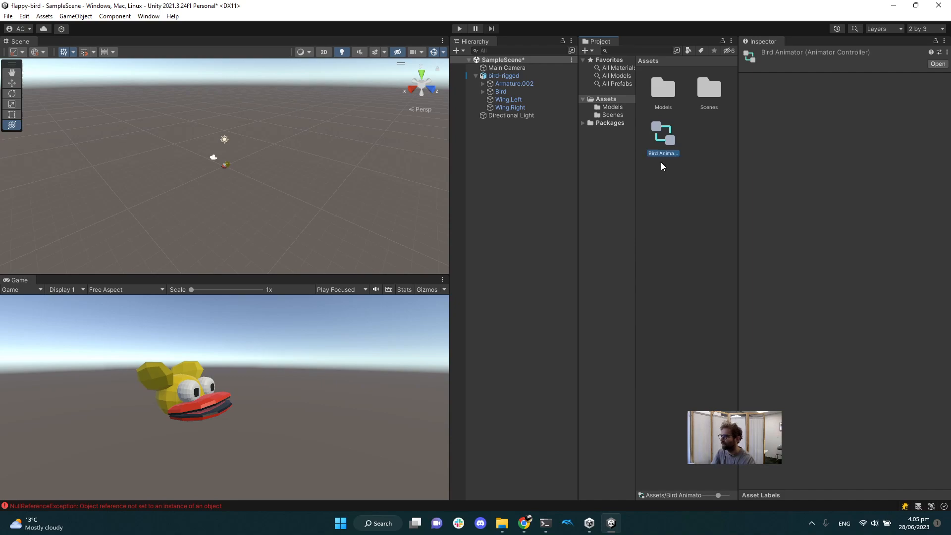
Open the Bird Animator controller and add the Armature.002|flying clip from the bird-rigged model as a state beside Entry.
double_click(662, 141)
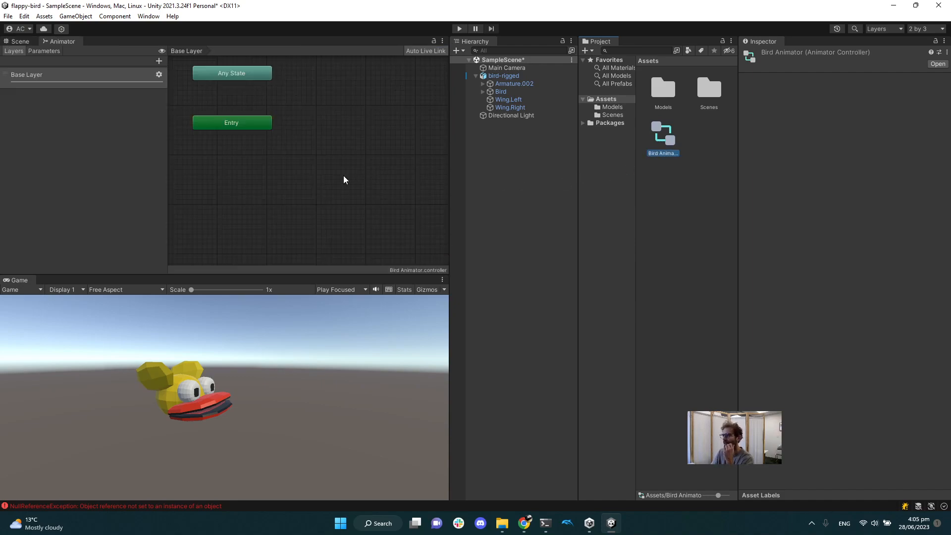
scroll(291, 182, up, 1)
scroll(291, 178, down, 5)
scroll(292, 164, up, 3)
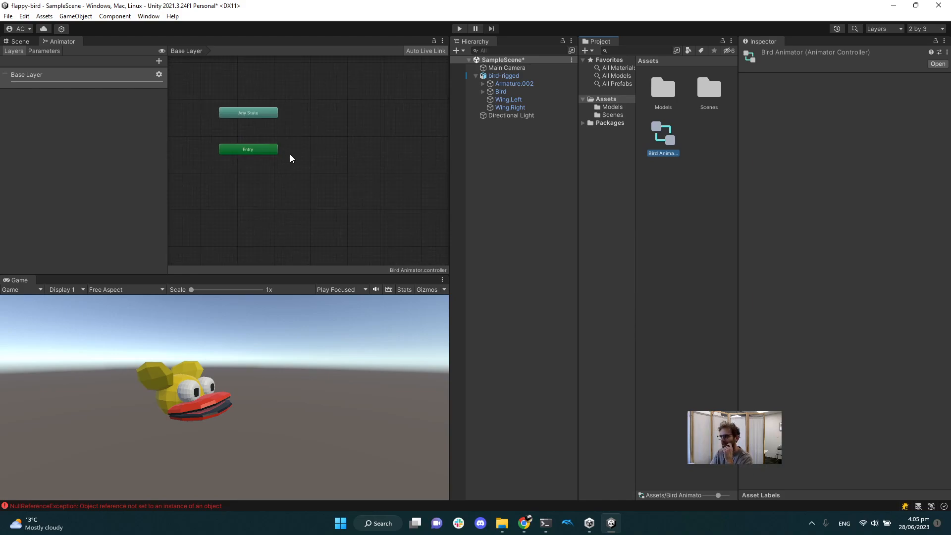
scroll(297, 162, down, 1)
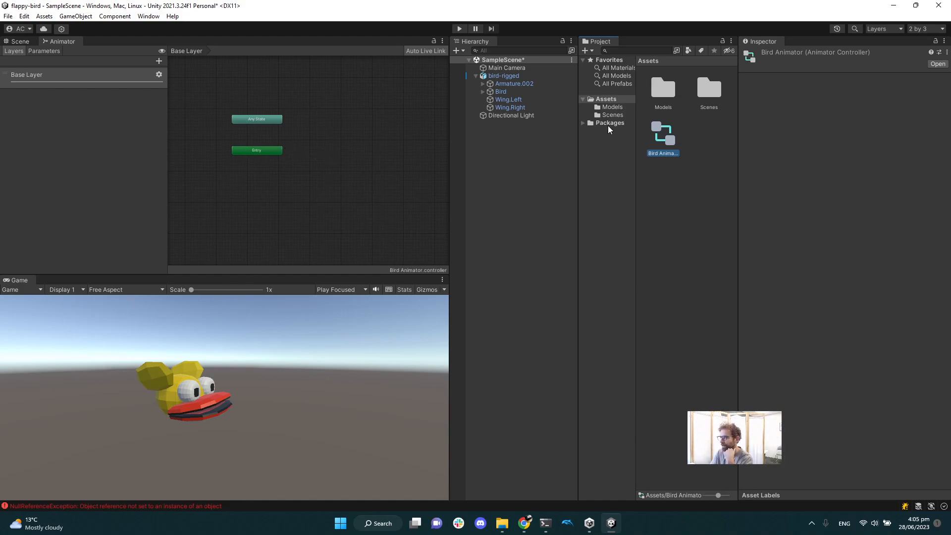
click(612, 106)
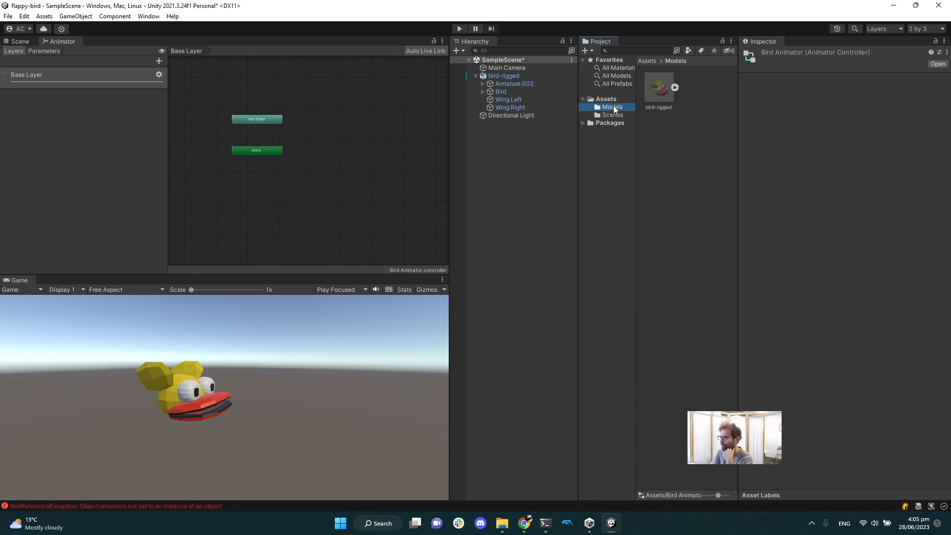
click(675, 88)
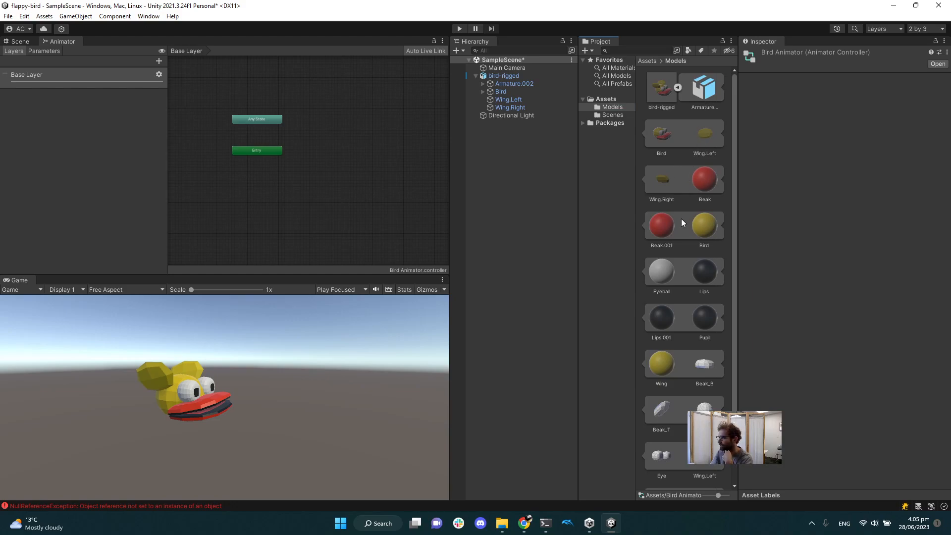
scroll(683, 220, down, 2)
drag(705, 465, 344, 145)
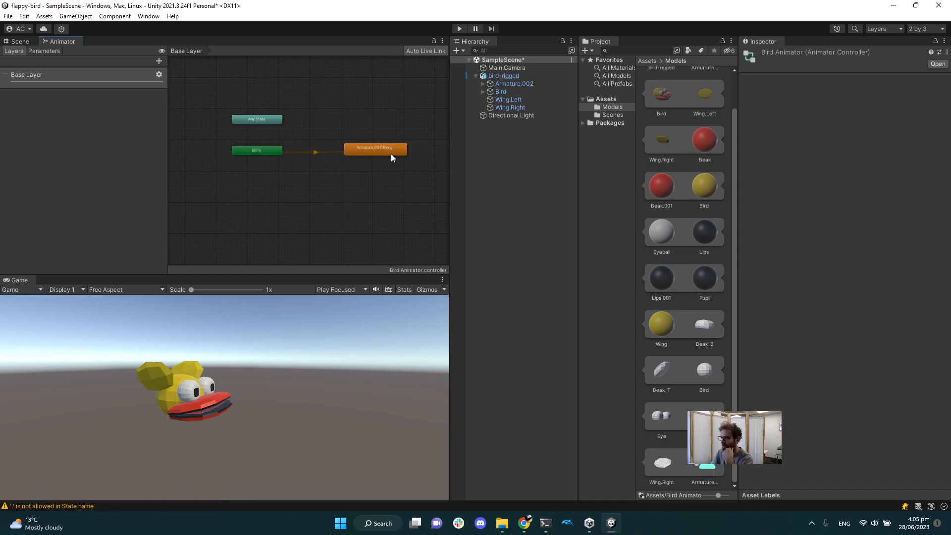
drag(384, 151, 358, 153)
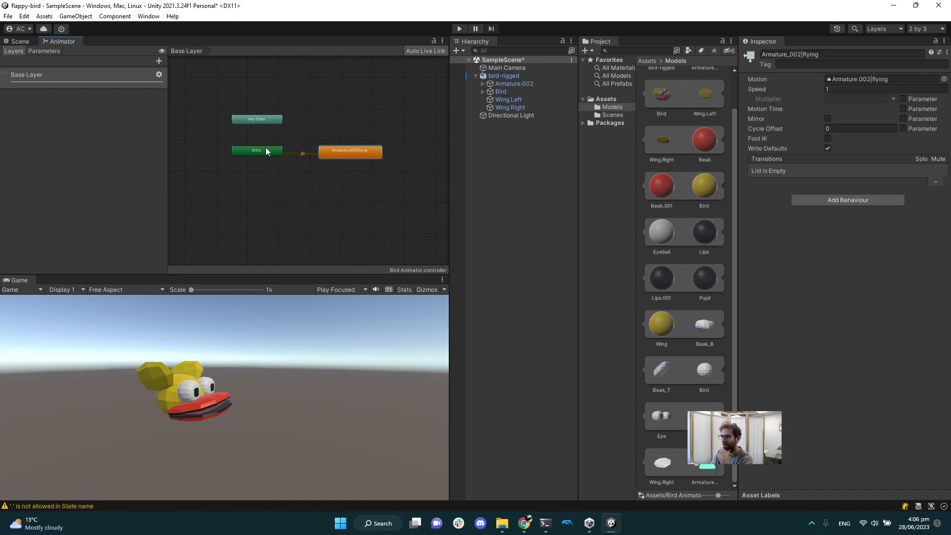
Make a transition from the Armature_002|flying state back to itself and save the scene.
right_click(355, 155)
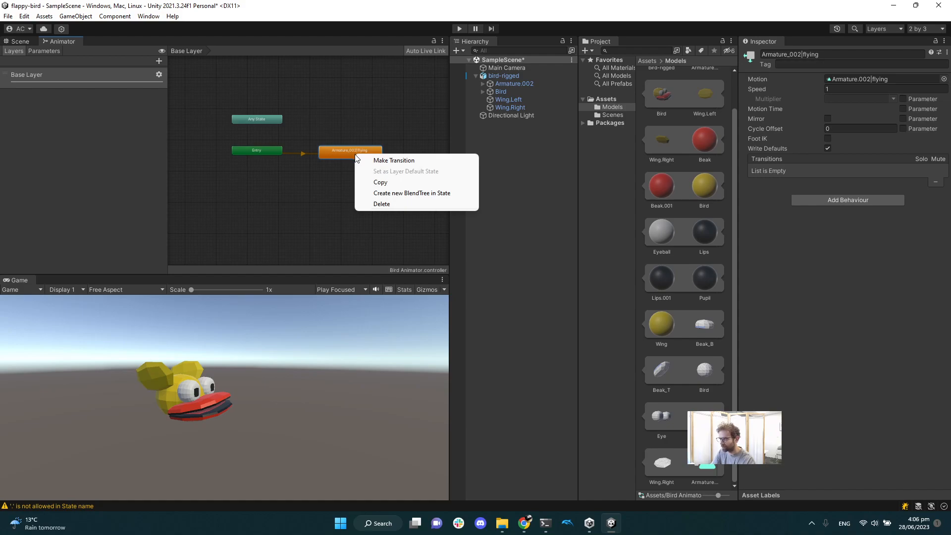
click(389, 161)
click(353, 157)
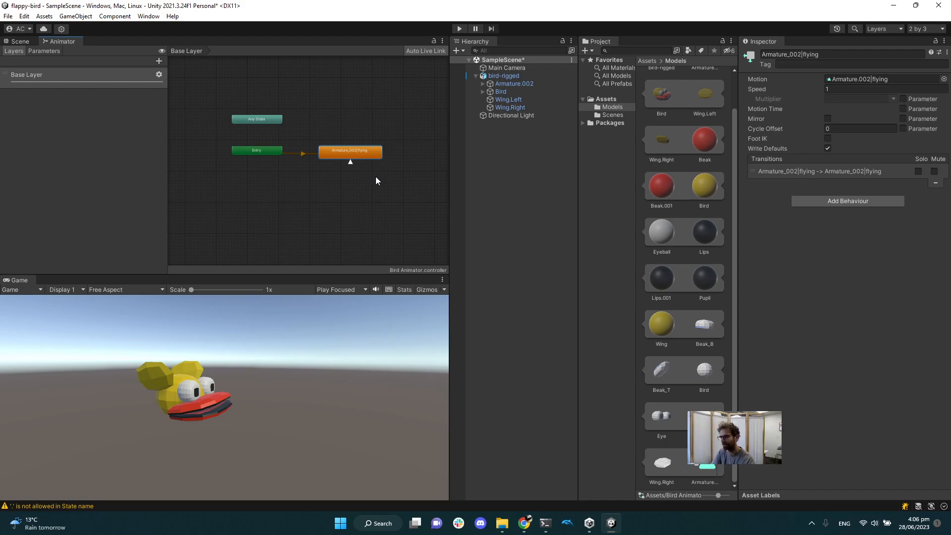
key(ctrl+s)
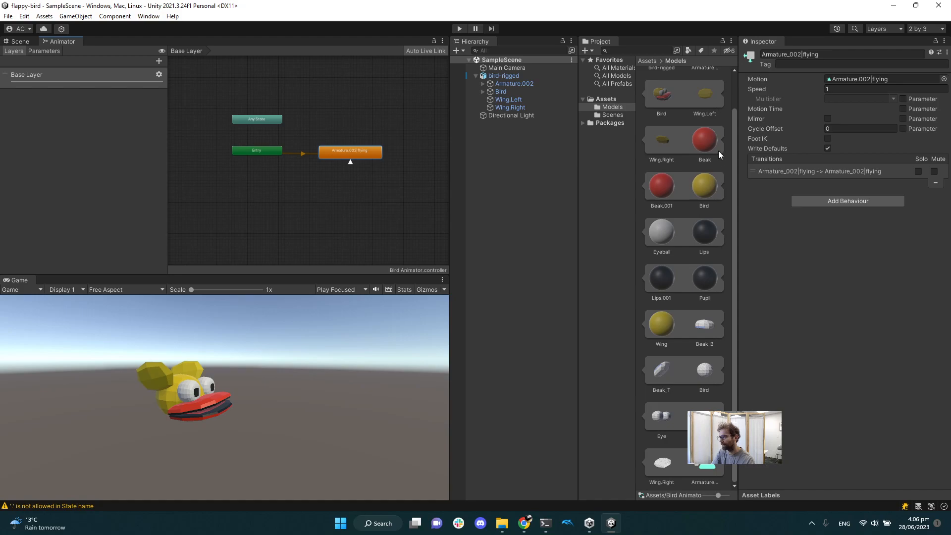
Assign Bird Animator as the controller of bird-rigged's Animator component, then save and play the scene.
click(525, 75)
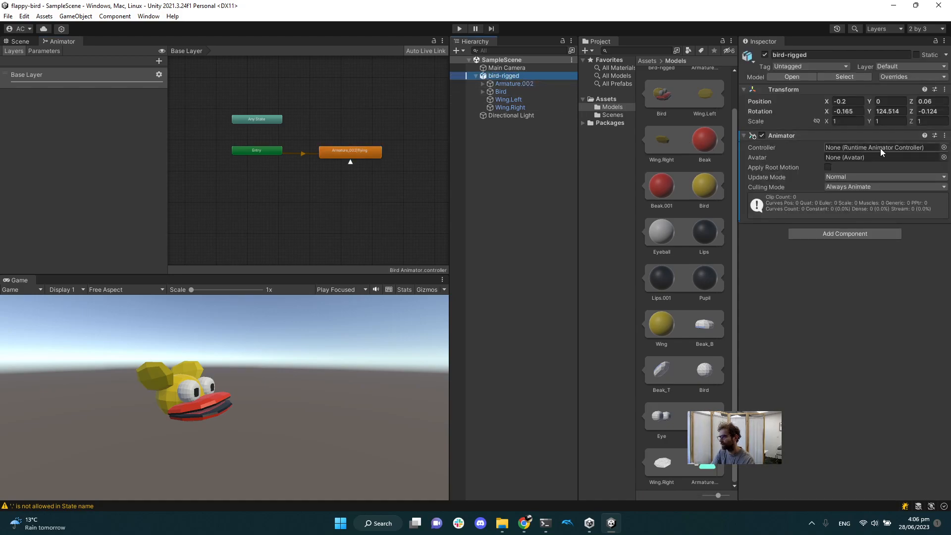
click(606, 98)
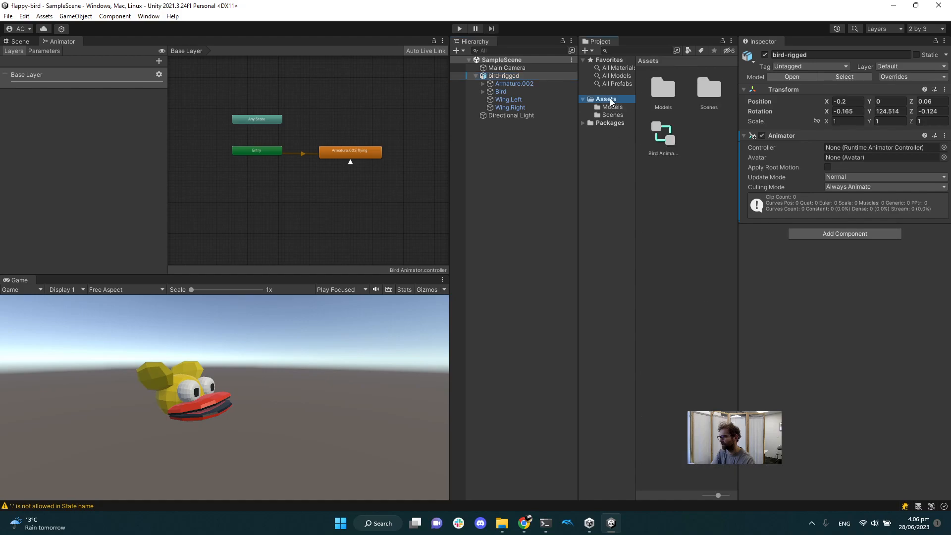
drag(663, 137, 872, 148)
key(ctrl+s)
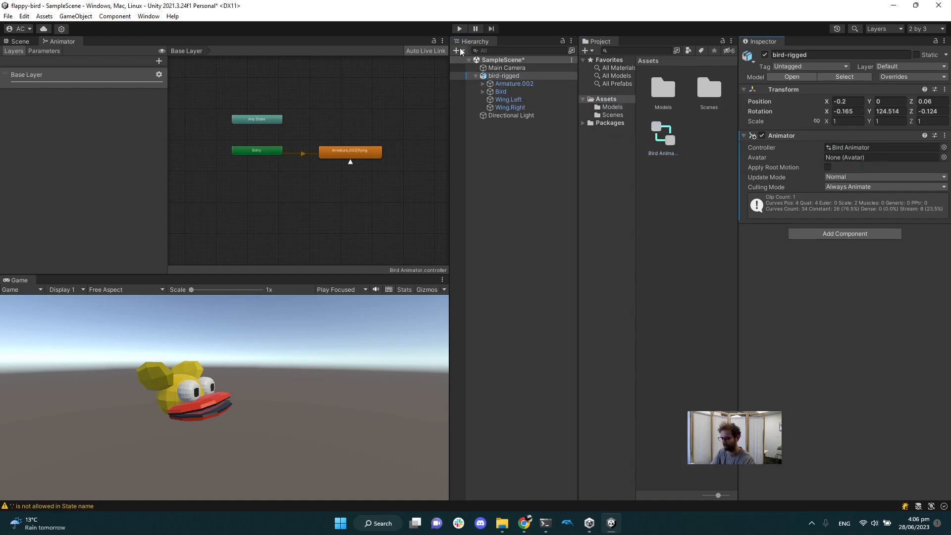
click(460, 28)
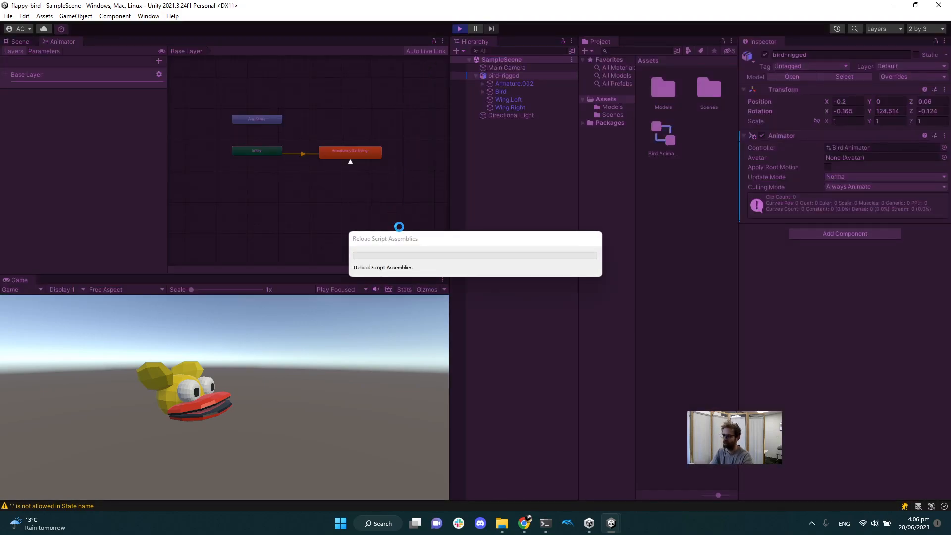